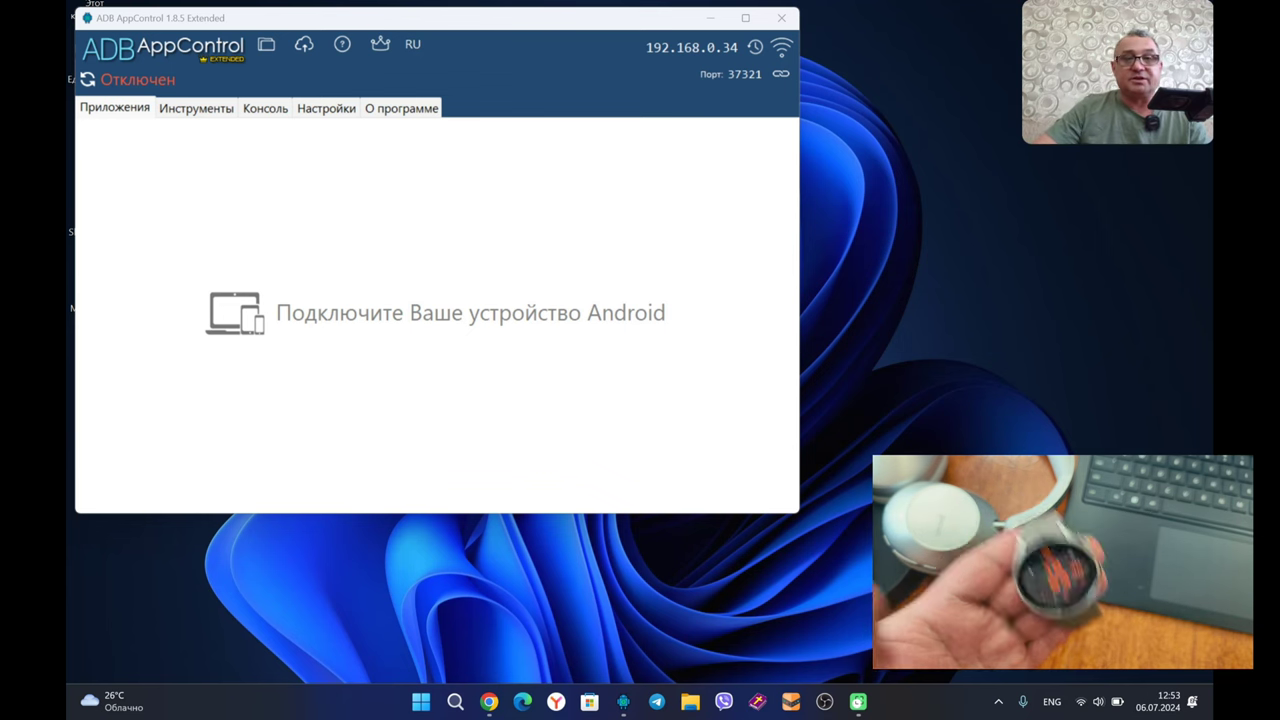
Uncover the desktop to check the SberbankOnline and Mir_Pay_Wallet_1.7 APK files stored there.
drag(504, 22, 626, 27)
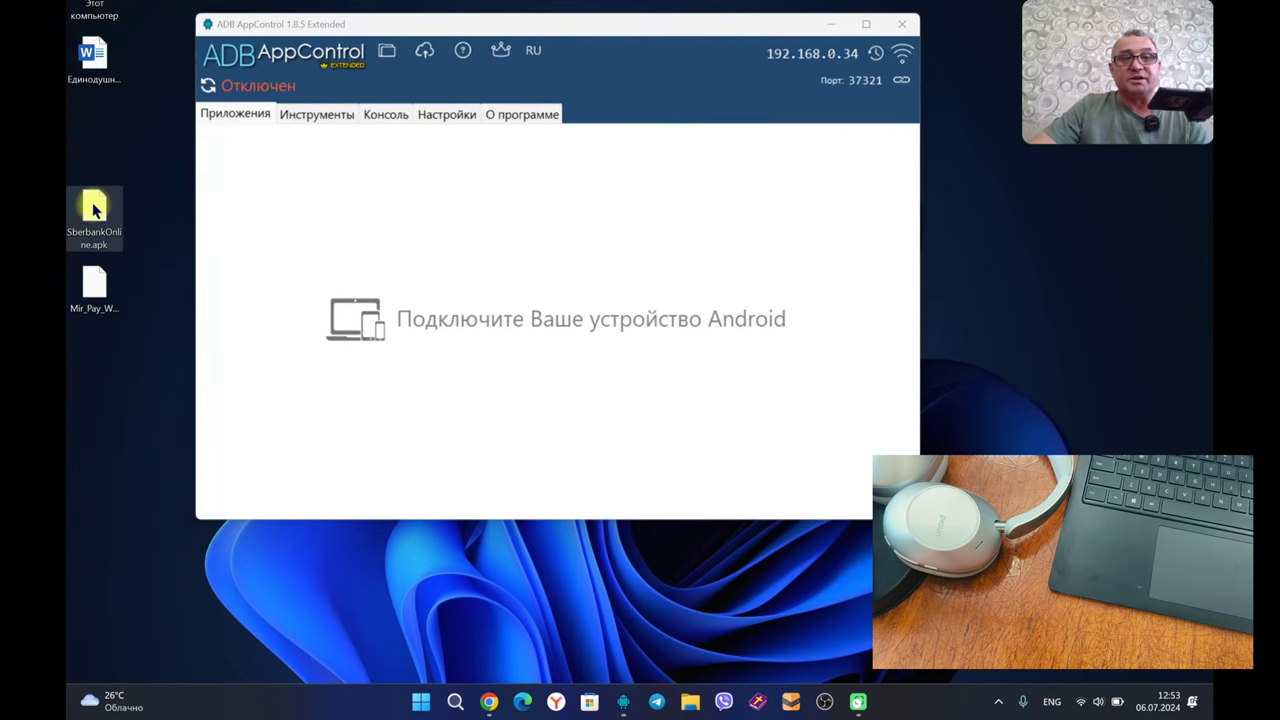
click(93, 292)
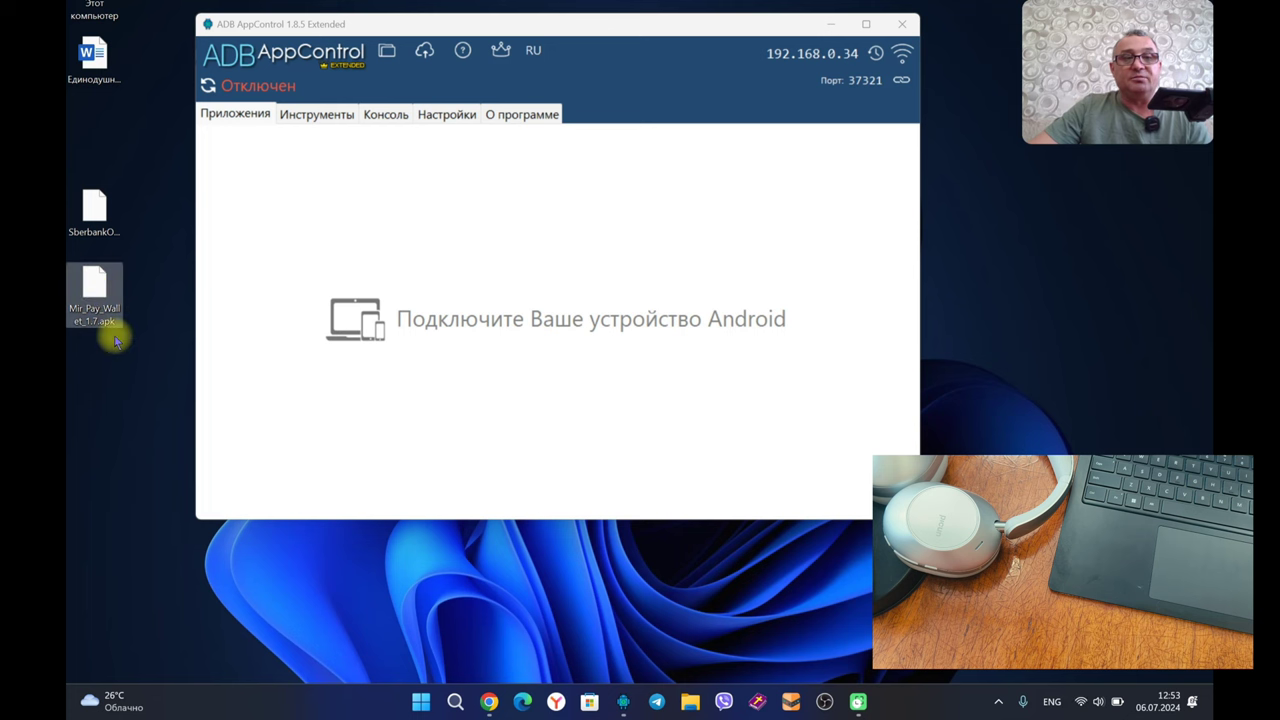
drag(600, 29, 478, 20)
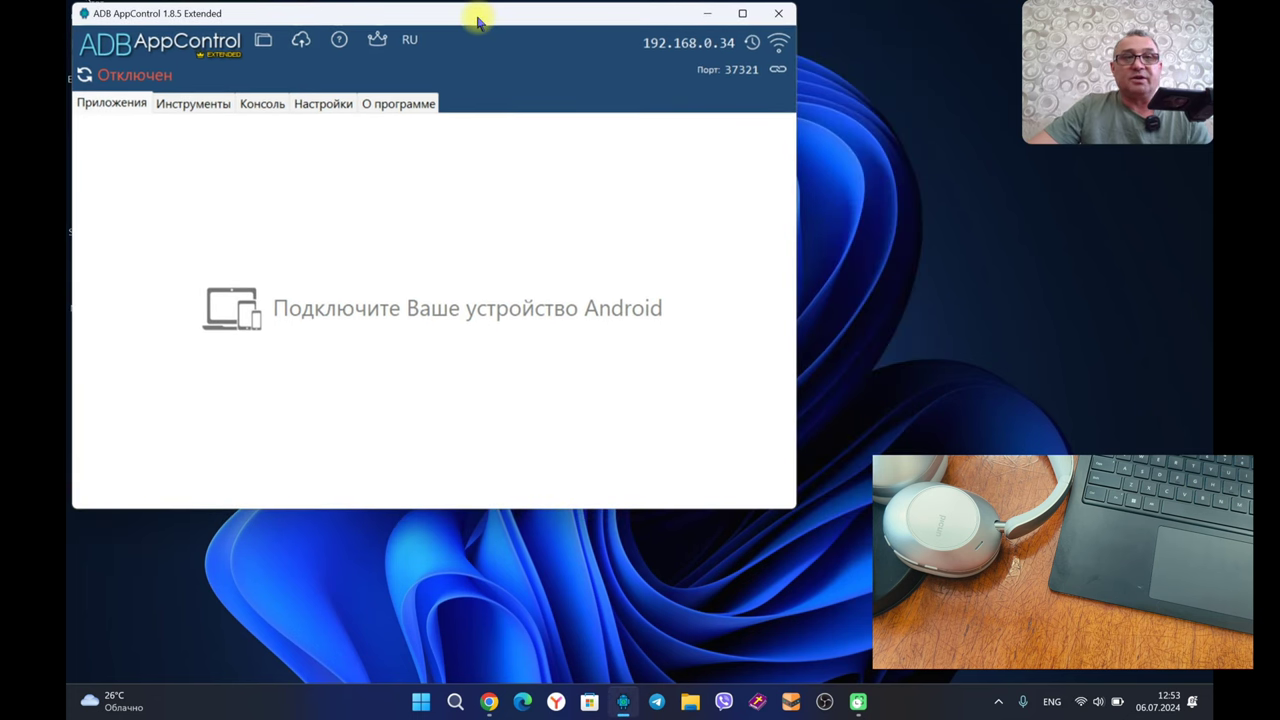
Move com.matheus.sport.apk from the Downloads folder to the desktop and close the file manager window.
drag(478, 20, 641, 48)
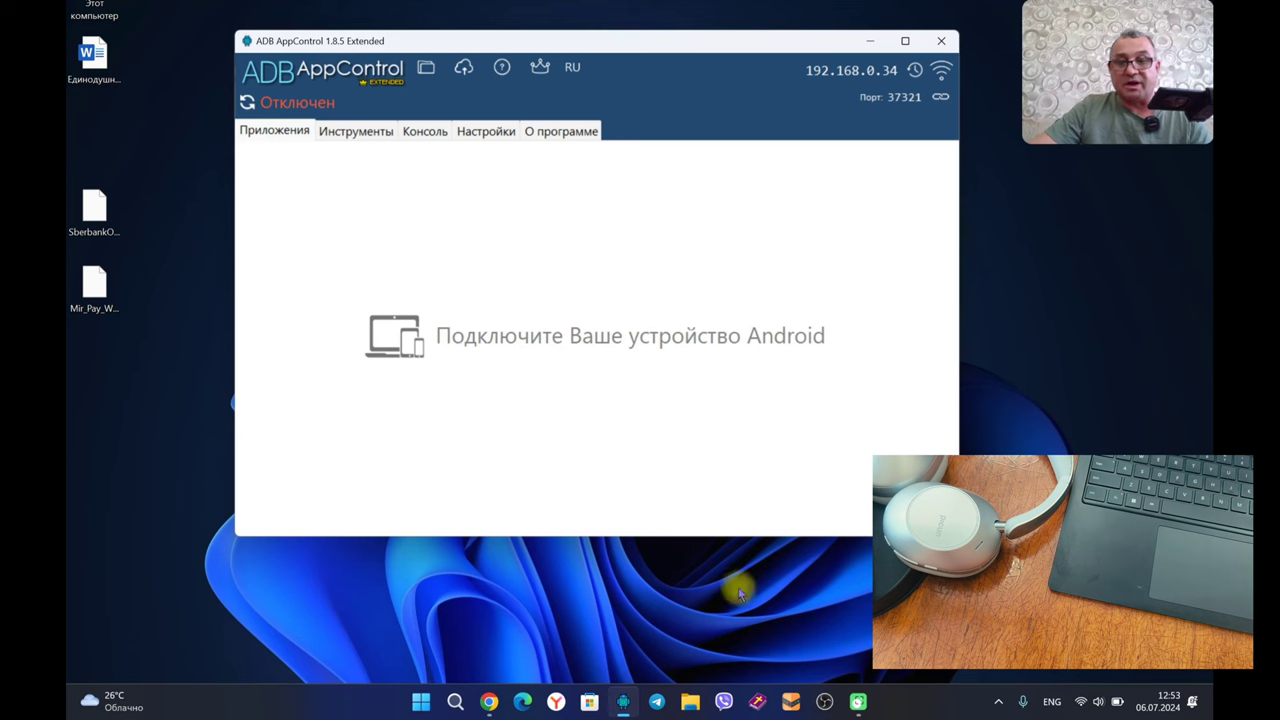
click(690, 703)
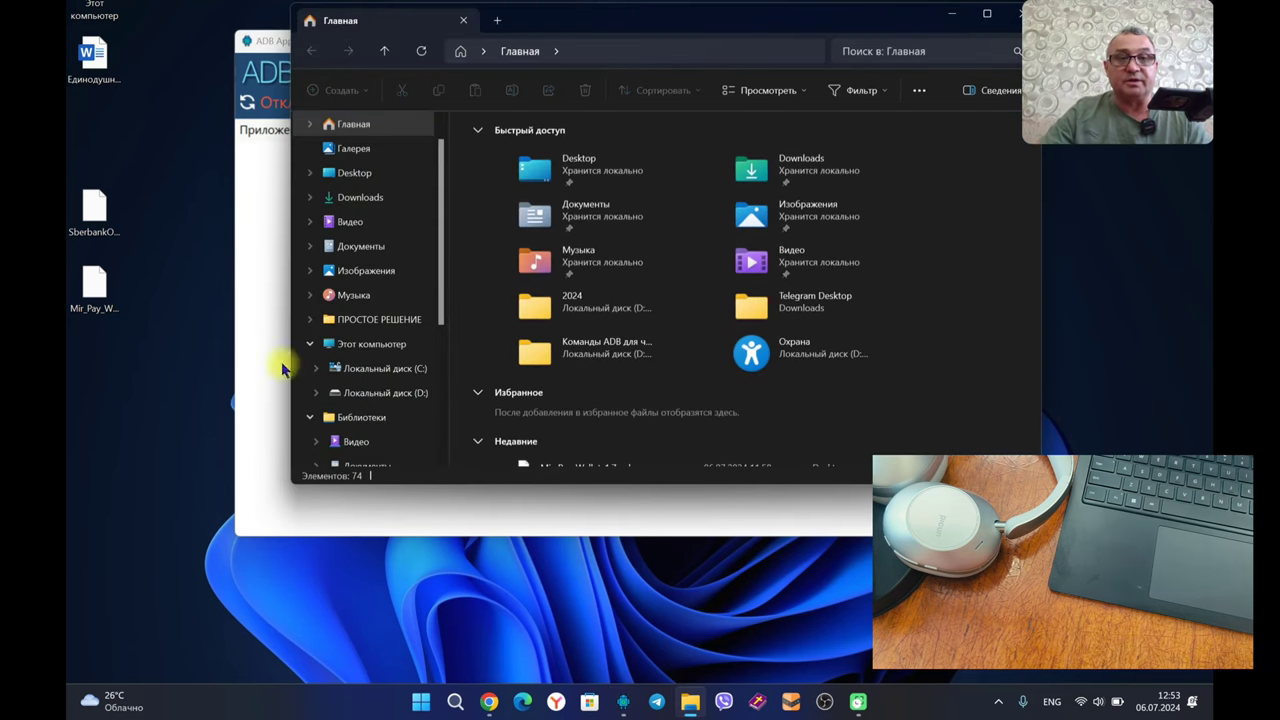
click(396, 203)
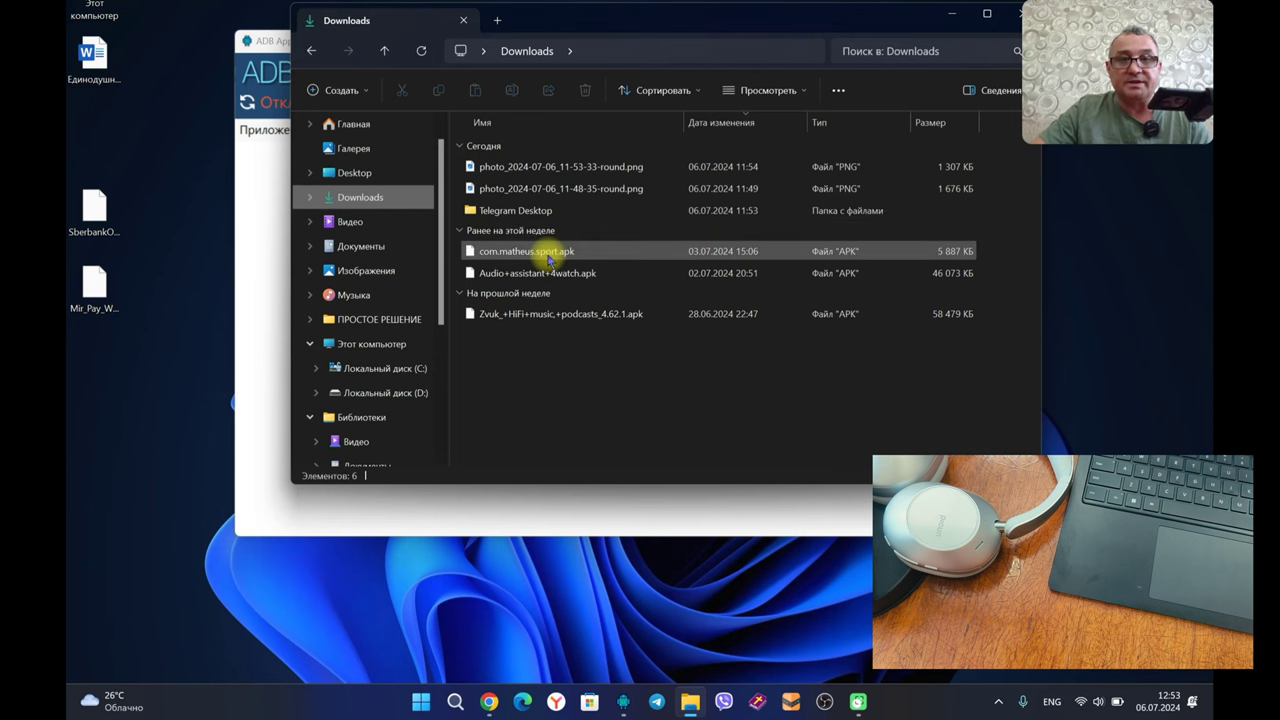
click(262, 350)
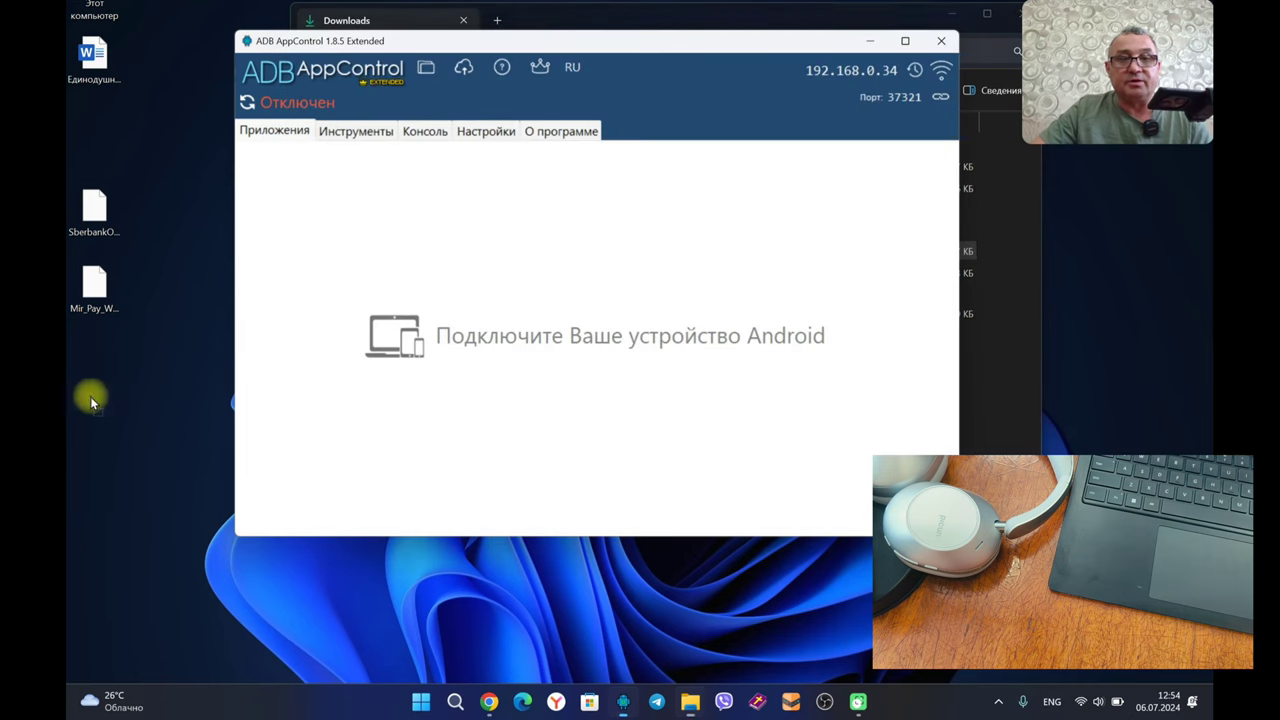
drag(90, 402, 100, 390)
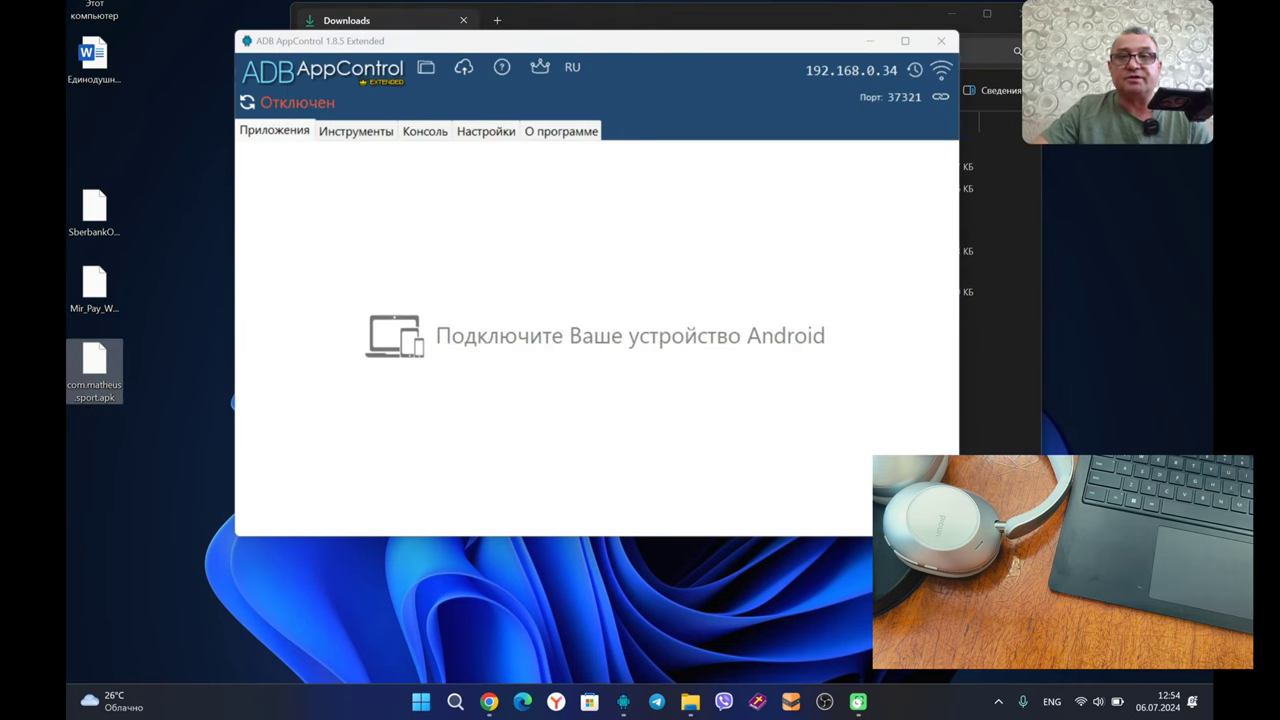
drag(678, 48, 519, 28)
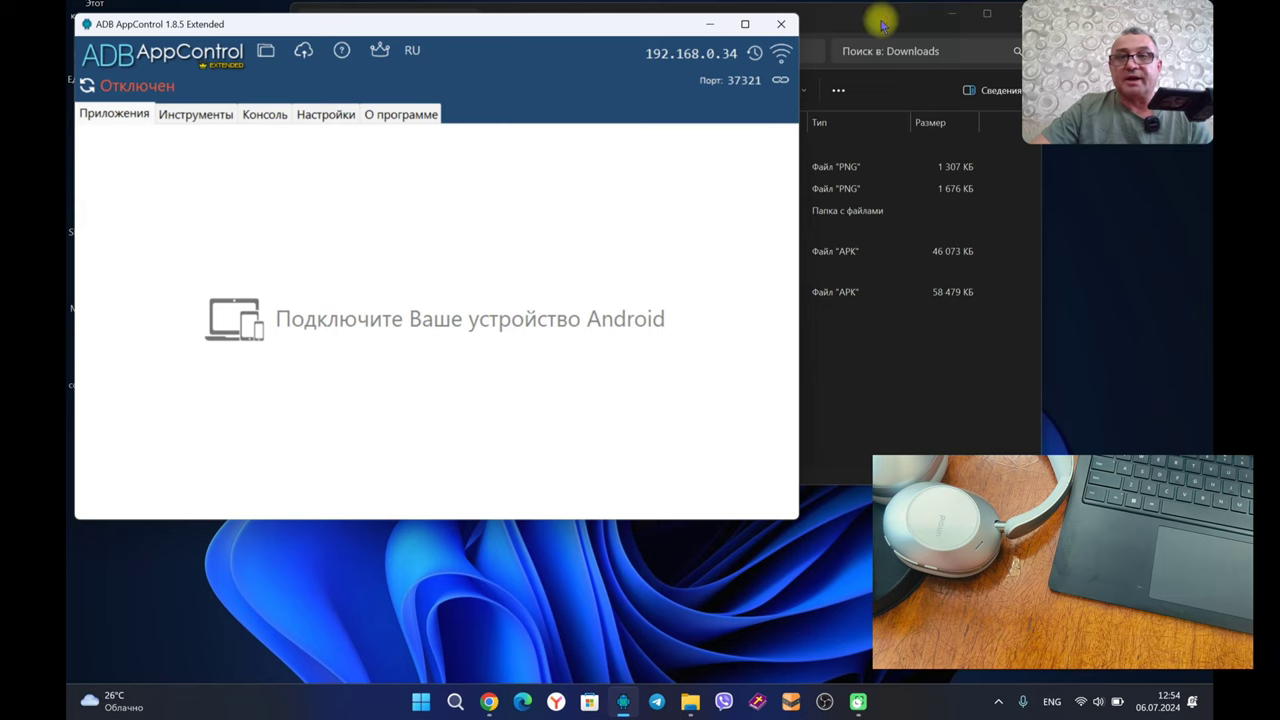
drag(878, 15, 829, 44)
click(971, 40)
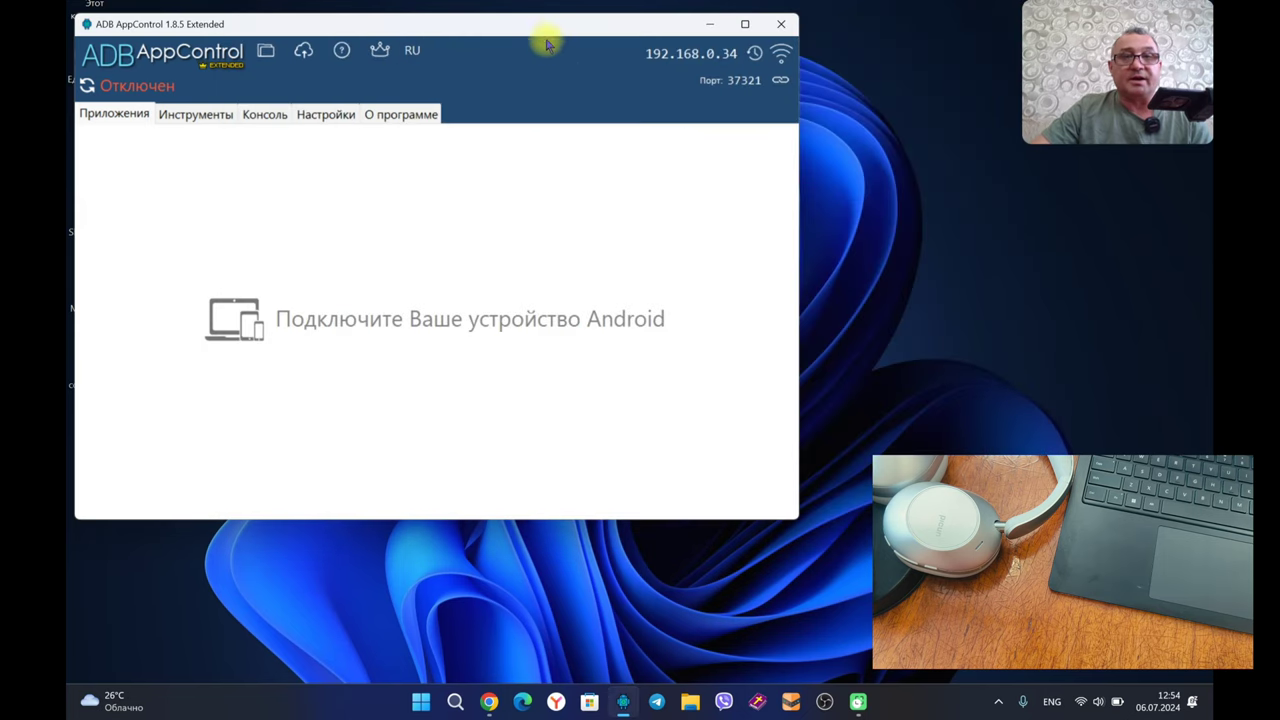
Check which Wi-Fi network the computer is connected to.
mouse_move(542, 25)
mouse_down()
mouse_move(560, 23)
mouse_move(545, 28)
mouse_up()
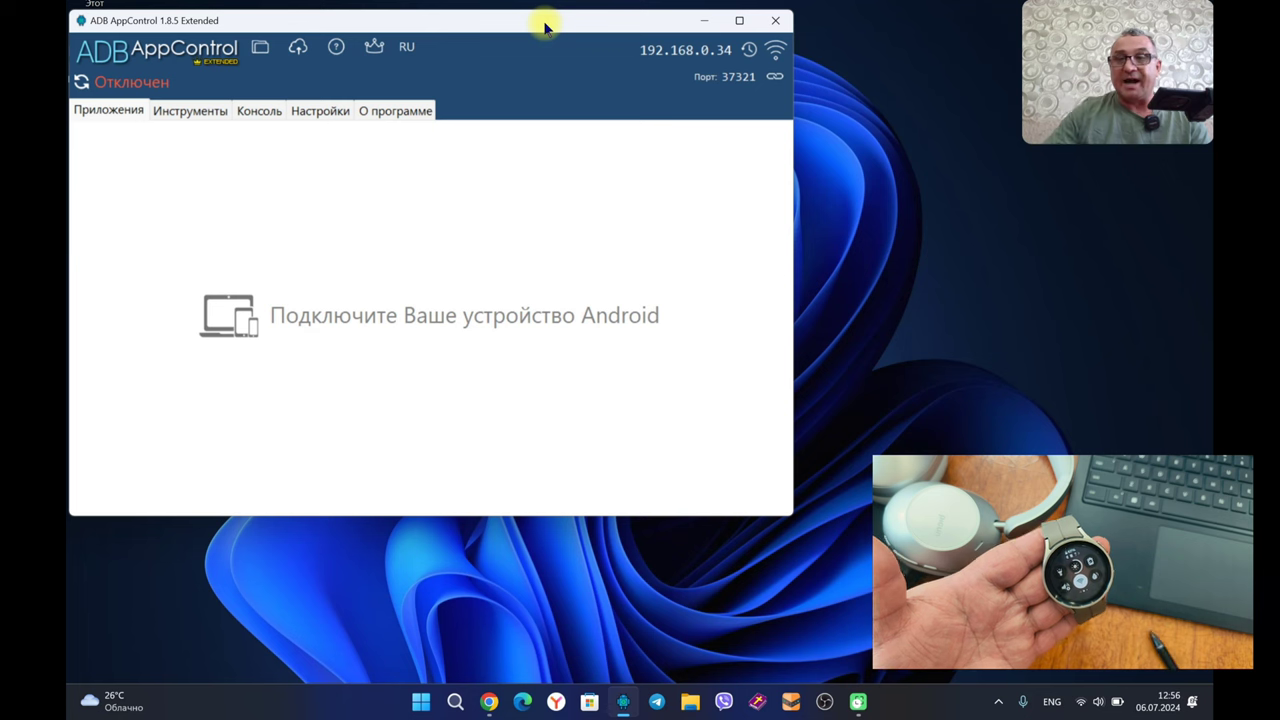
click(1094, 704)
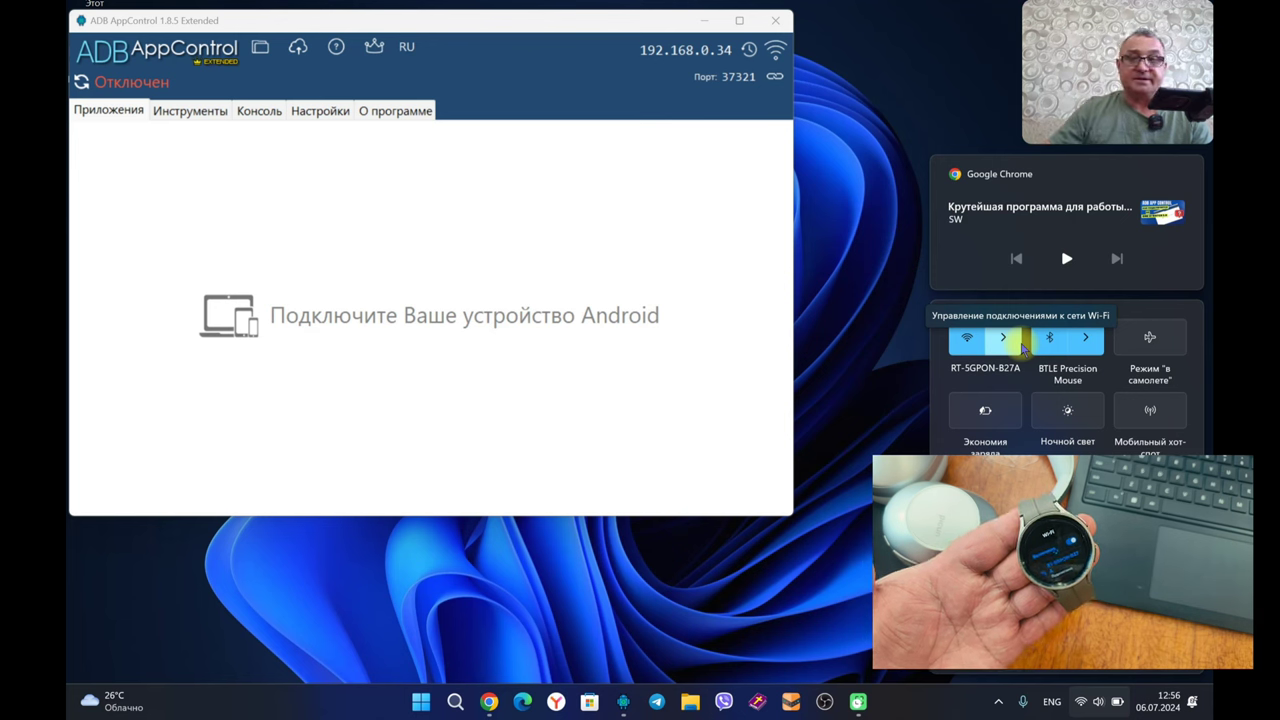
click(1085, 704)
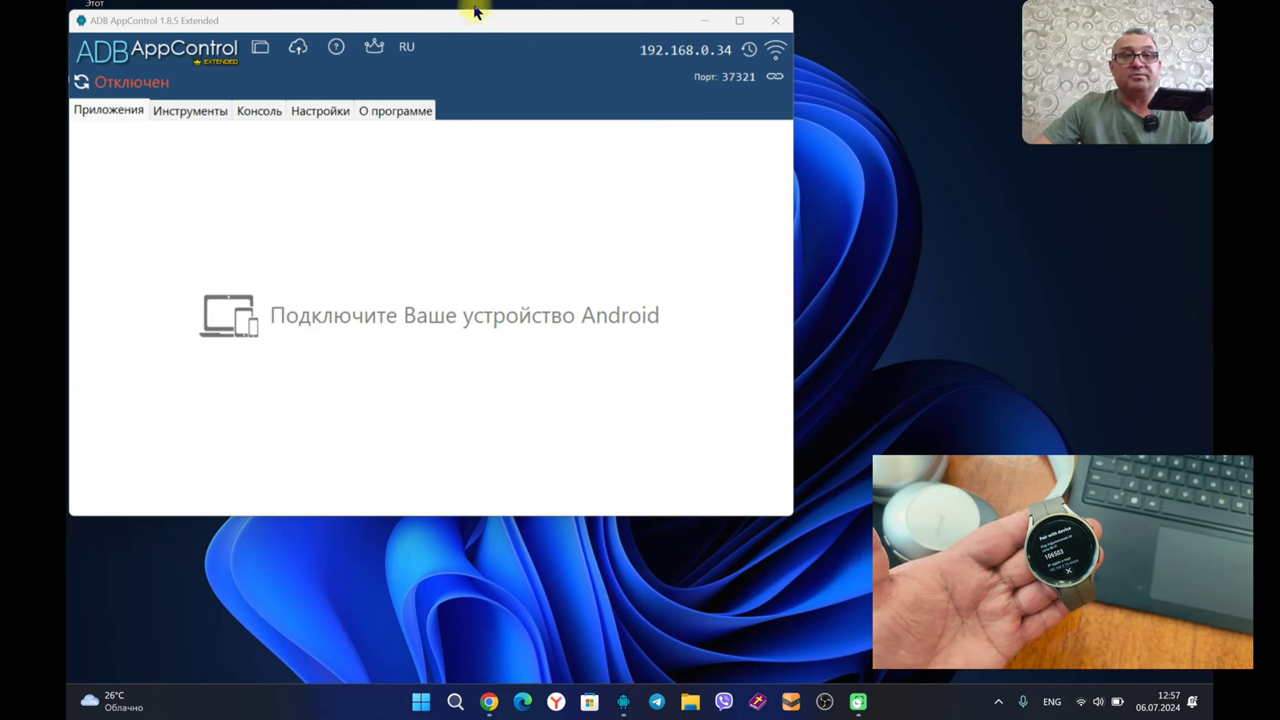
Start wireless pairing with the watch and enter the pairing code shown on it.
mouse_move(472, 25)
mouse_down()
mouse_move(506, 14)
mouse_move(474, 18)
mouse_up()
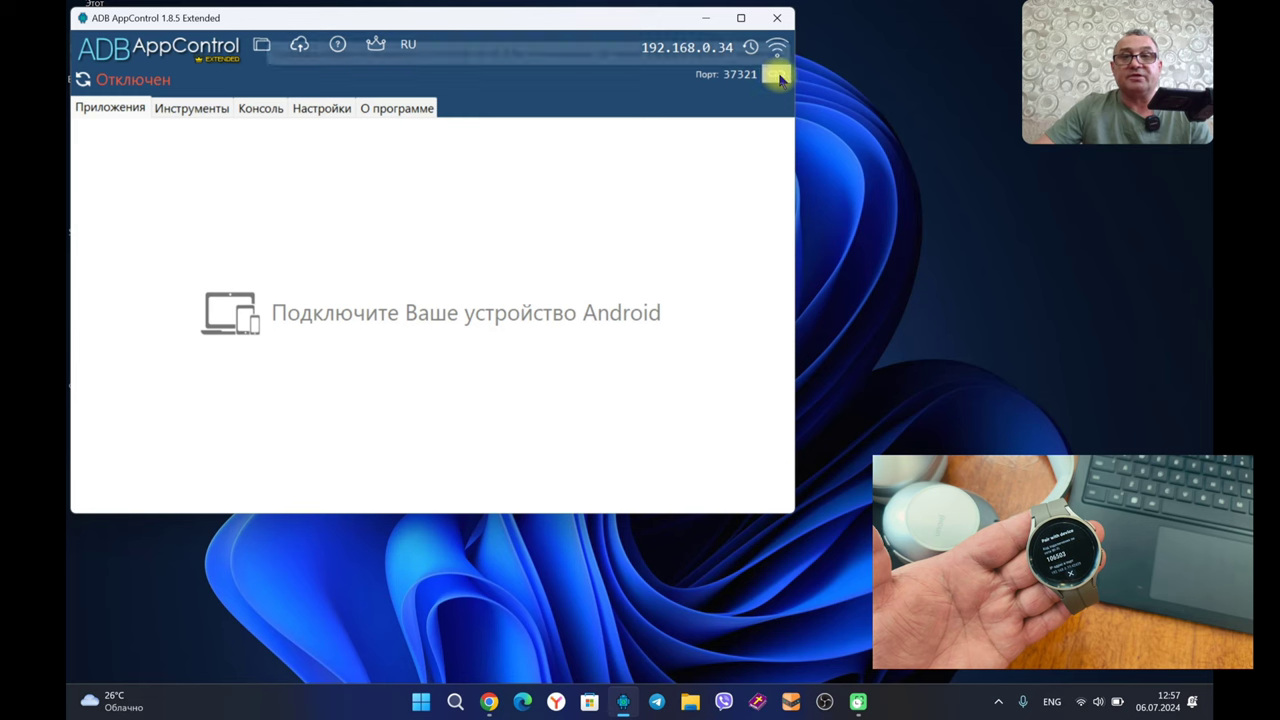
click(778, 77)
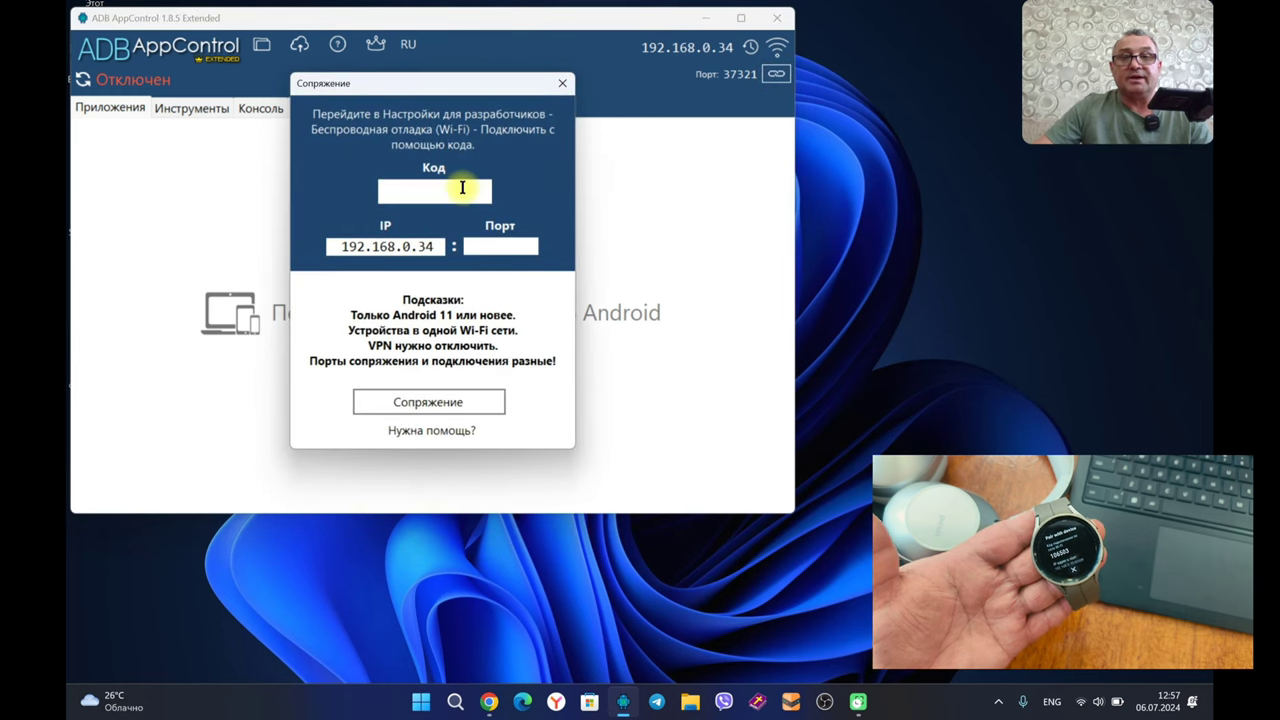
click(462, 188)
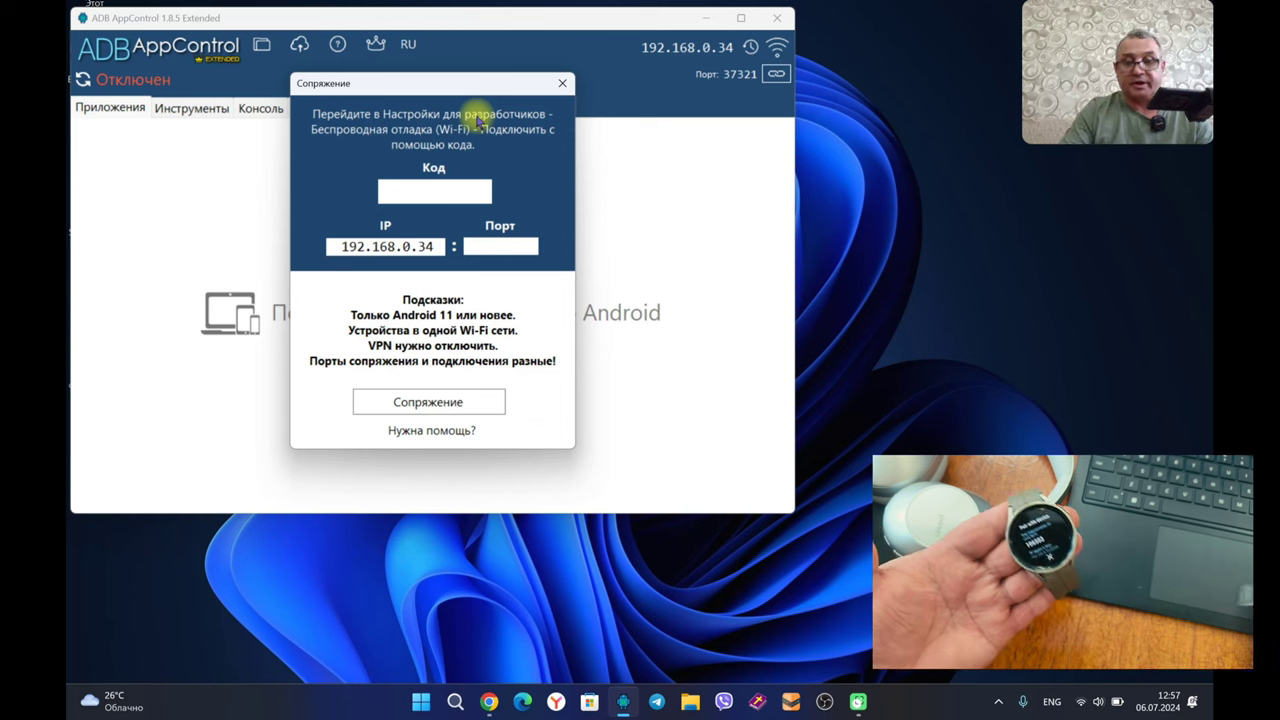
text(10)
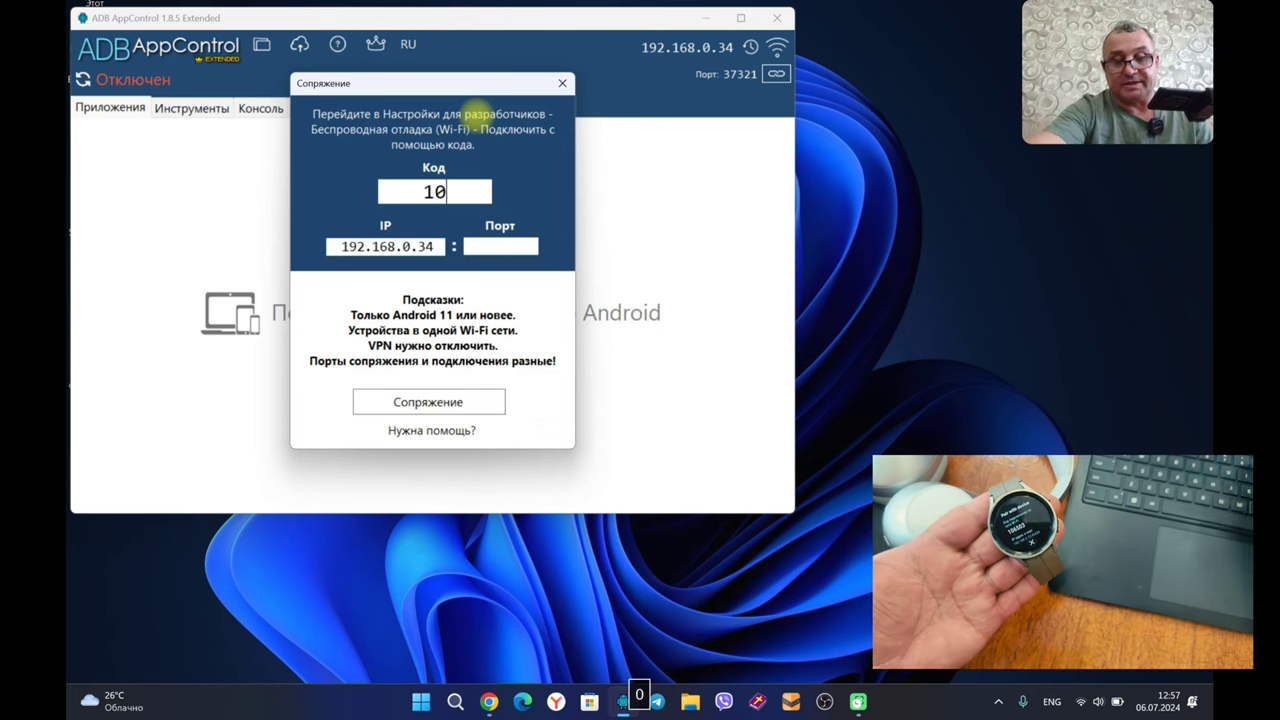
text(6503)
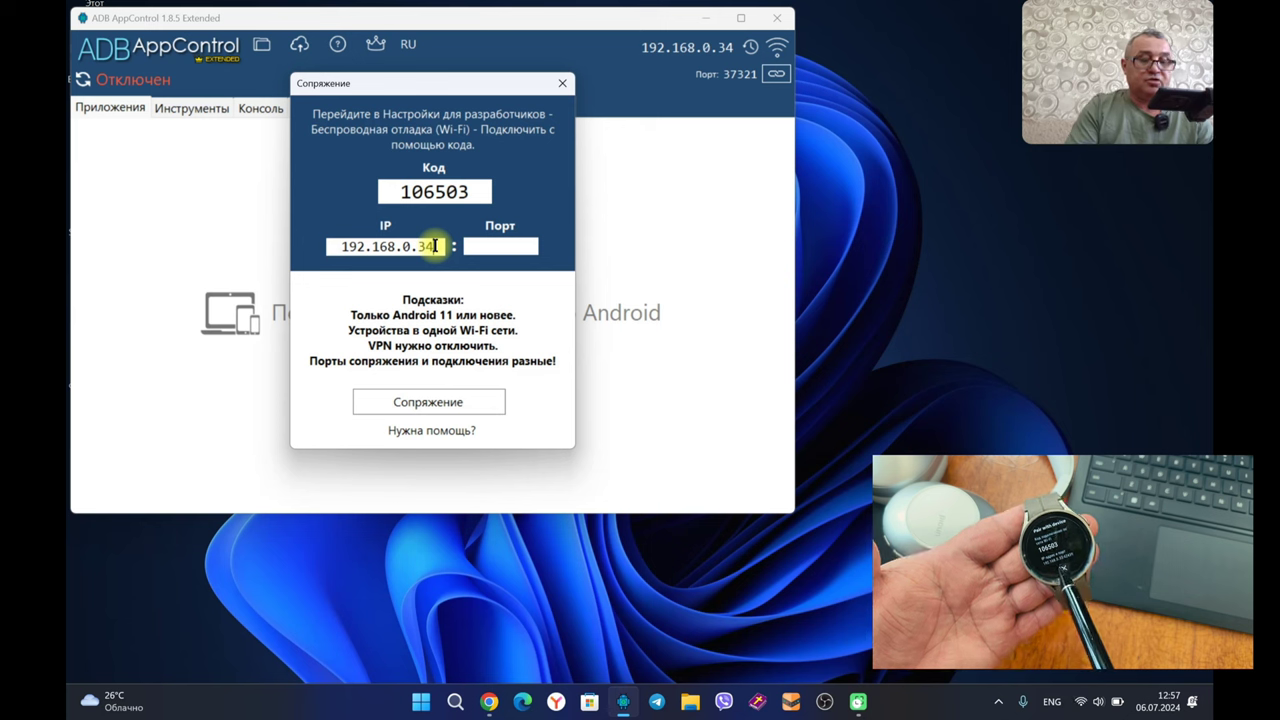
Set the pairing IP to 192.168.0.33 and the port to 42439, and pair the watch.
key(BackSpace)
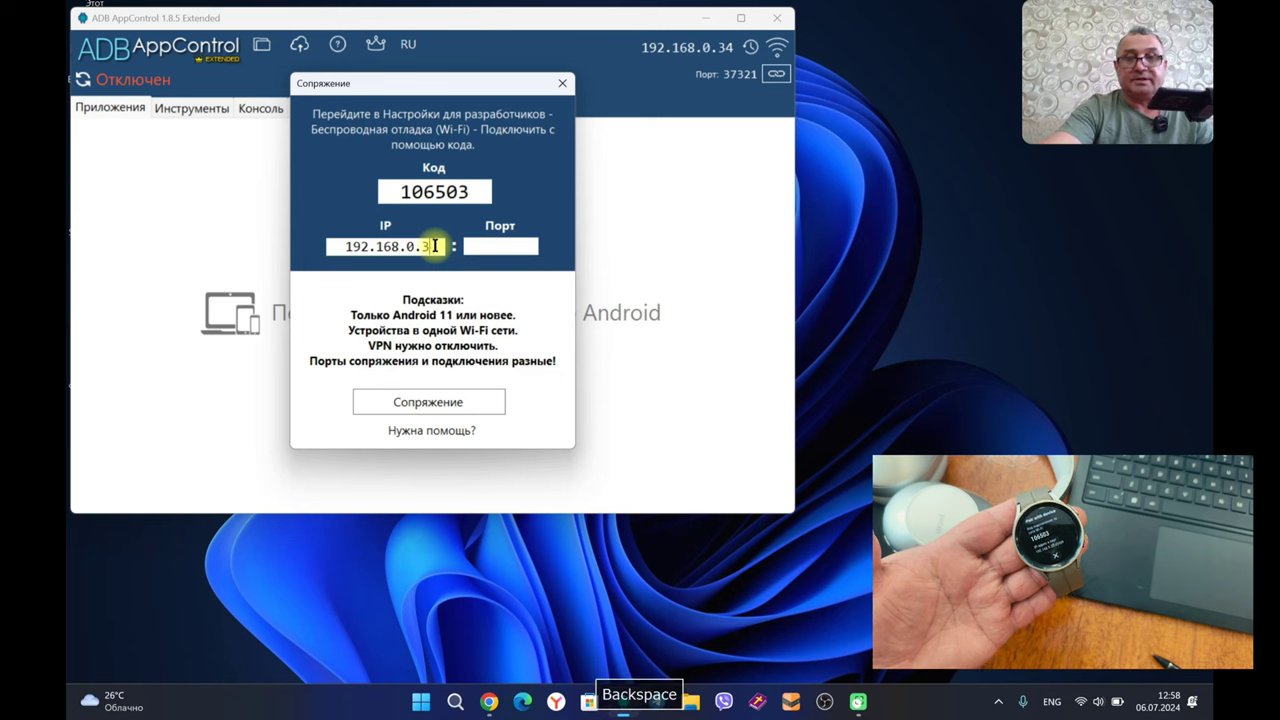
text(3)
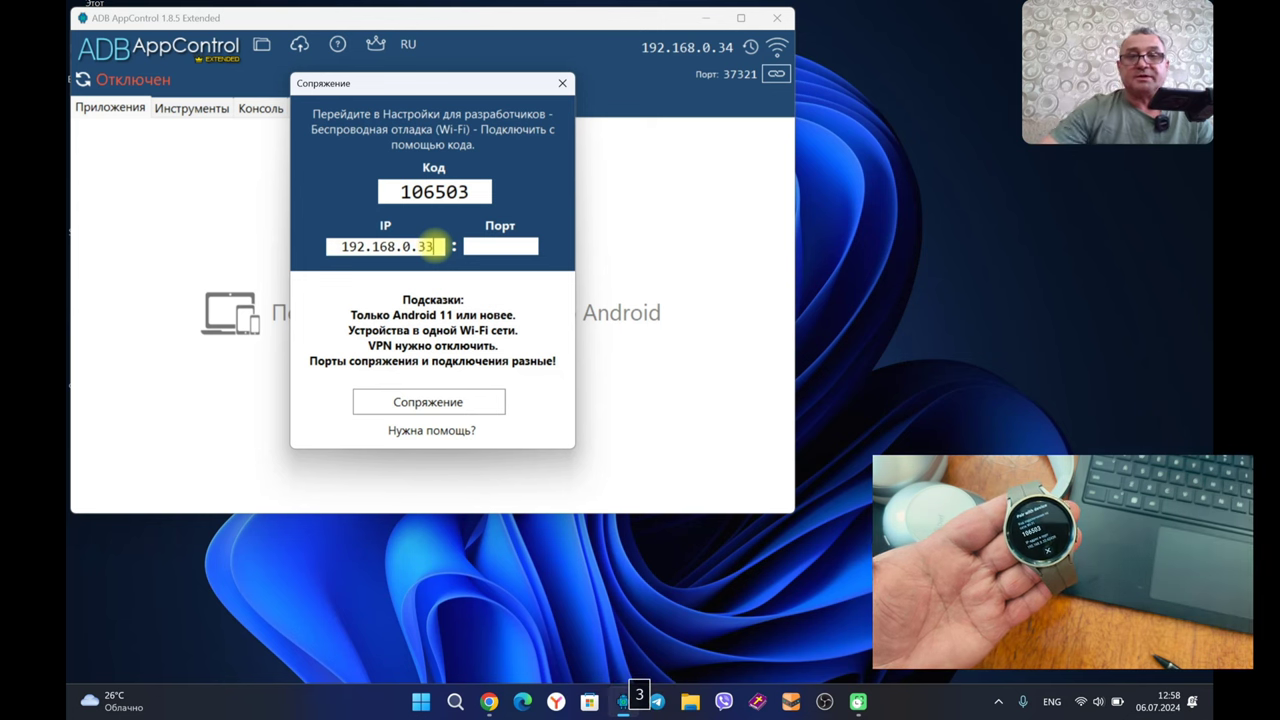
click(487, 246)
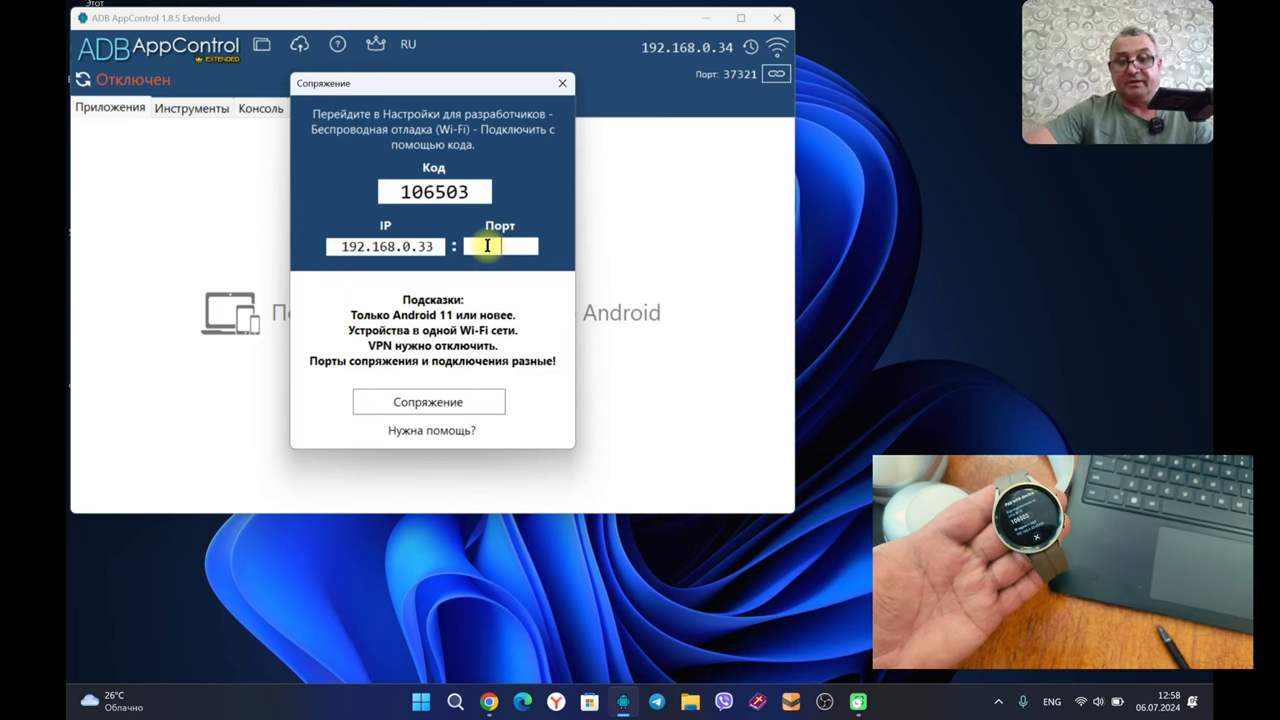
text(424)
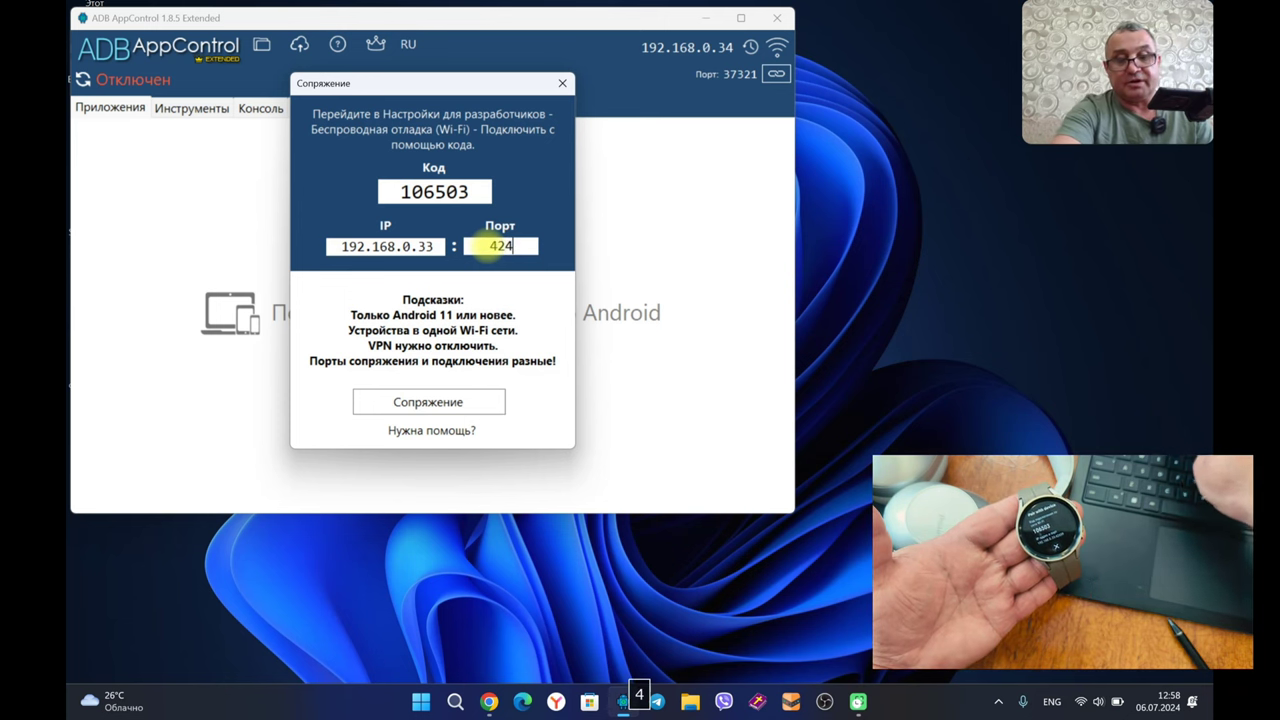
text(39)
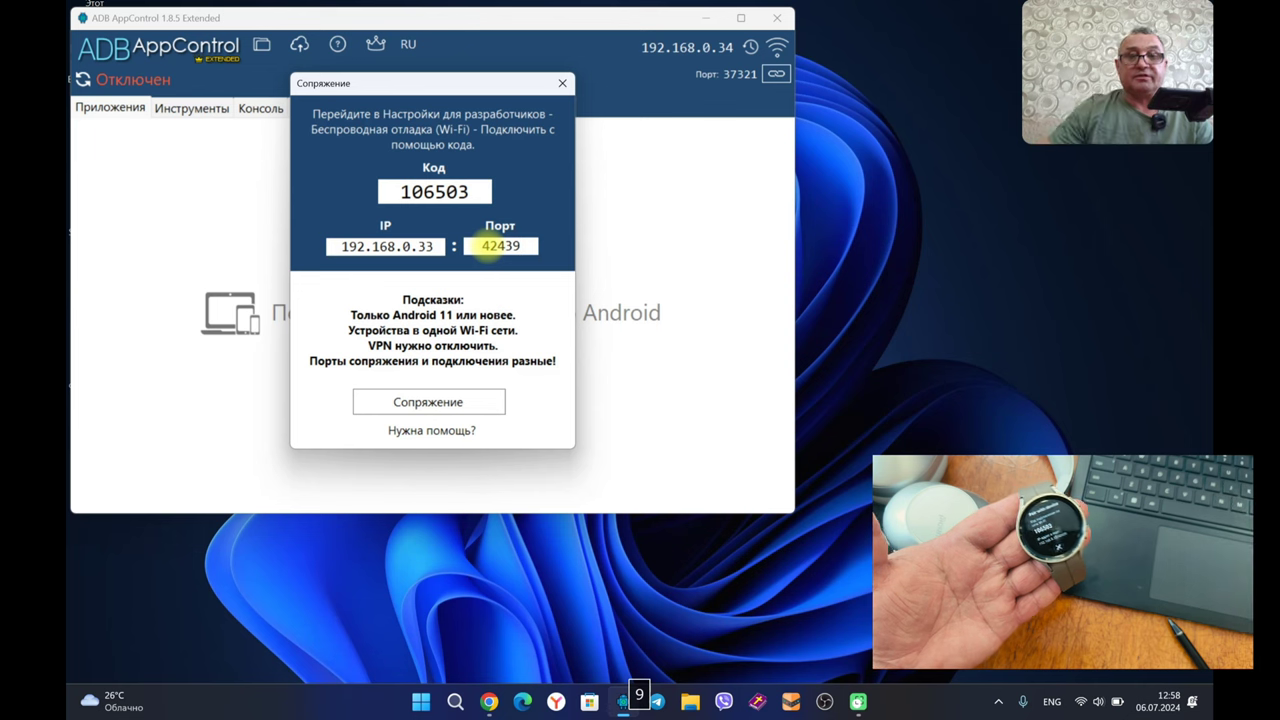
click(480, 401)
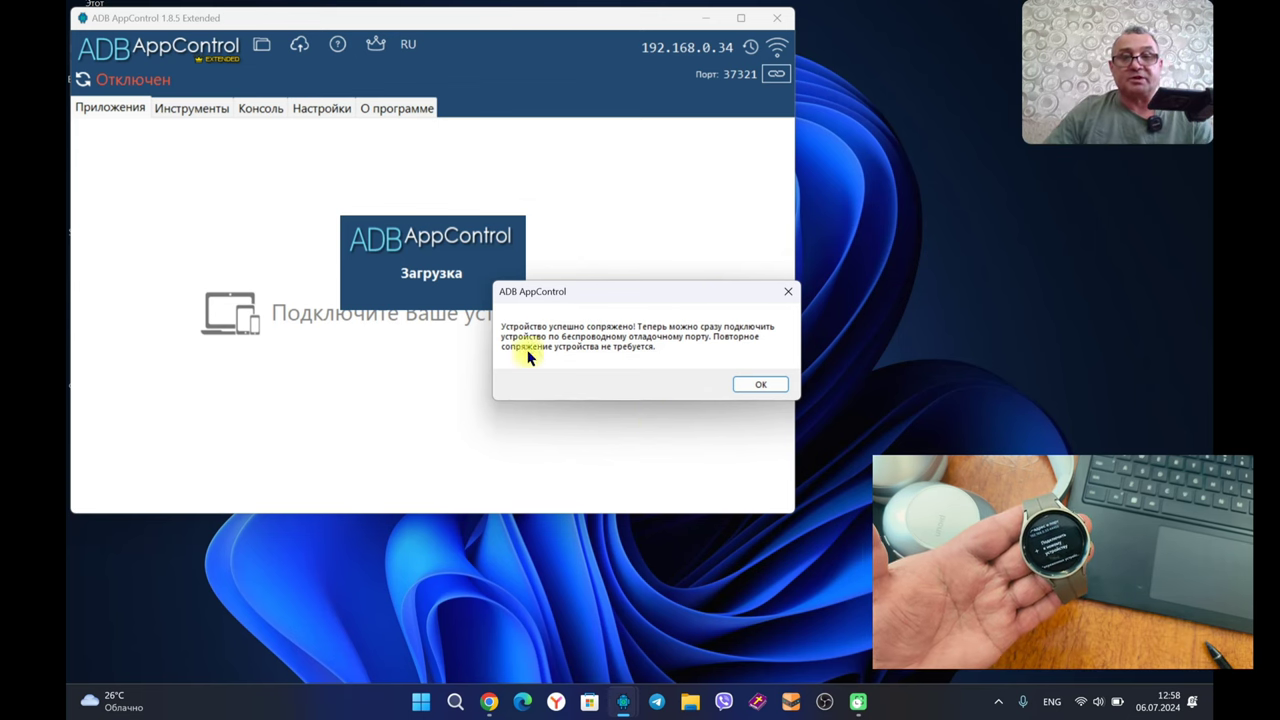
click(756, 385)
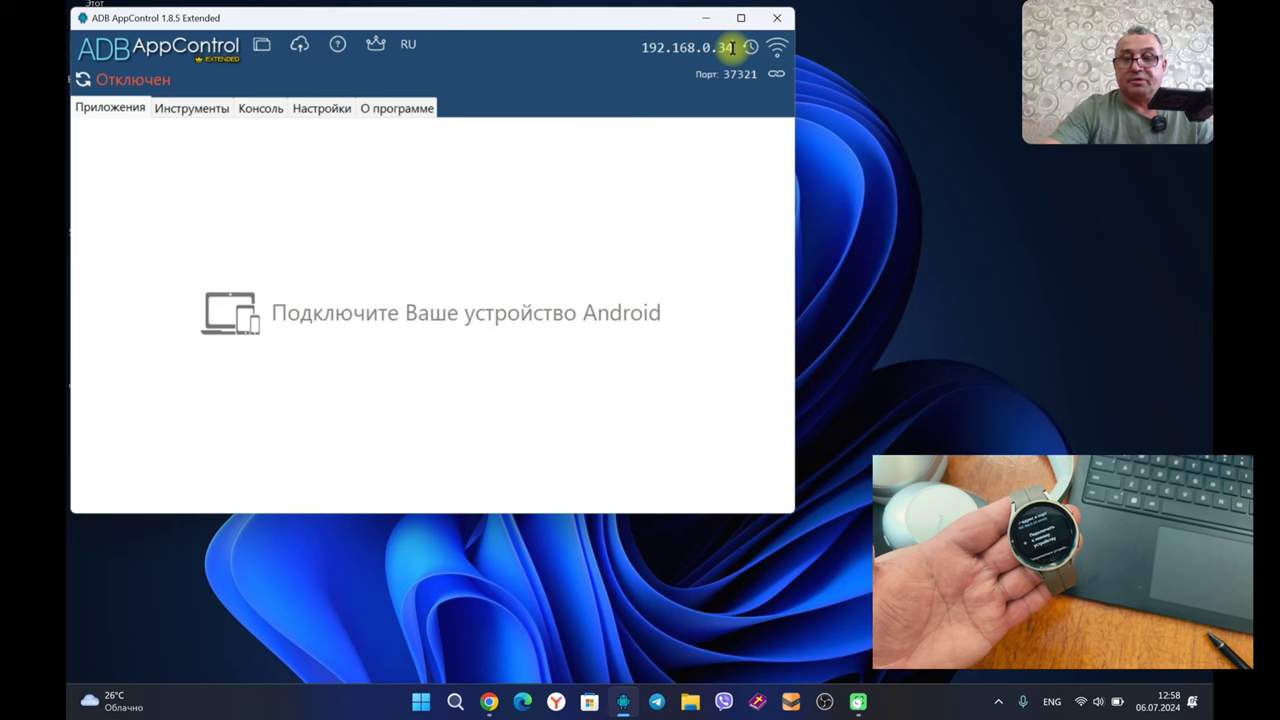
Set the connection IP to 192.168.0.33 and the port to 44455, and connect to the watch.
key(BackSpace)
text(3)
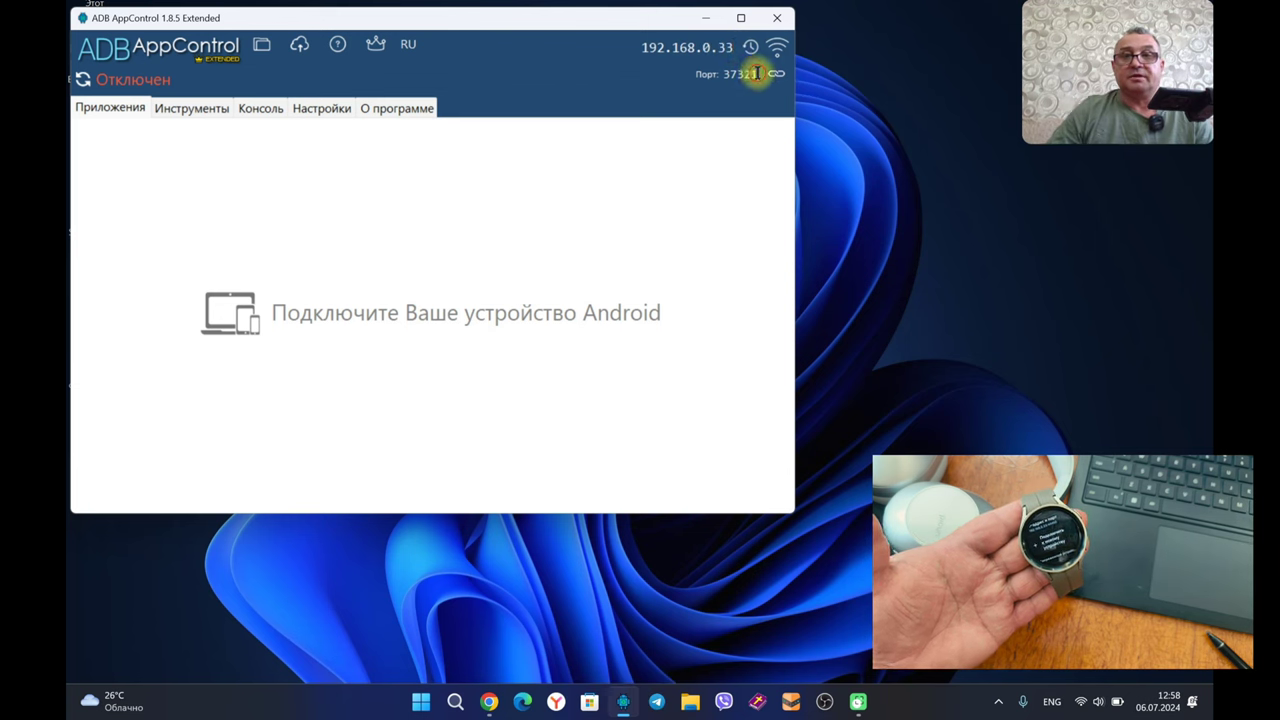
click(757, 73)
key(BackSpace)
key(BackSpace)
key(BackSpace)
key(BackSpace)
key(BackSpace)
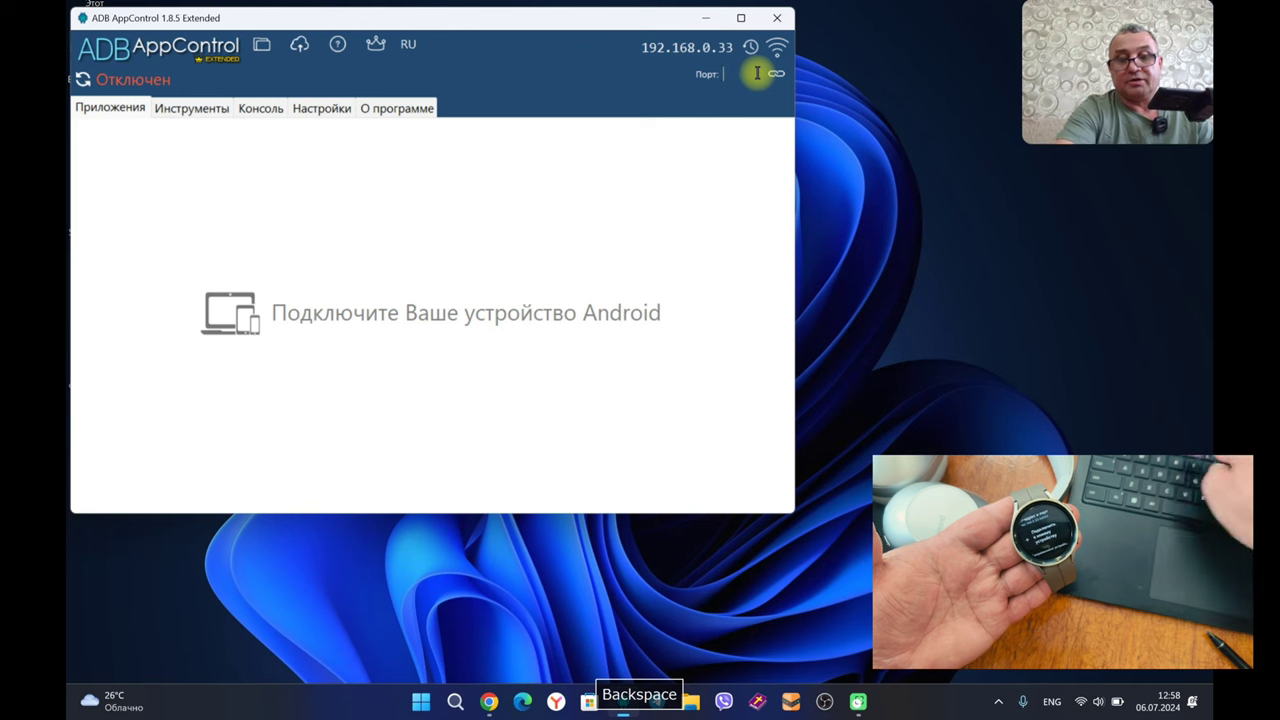
text(44455)
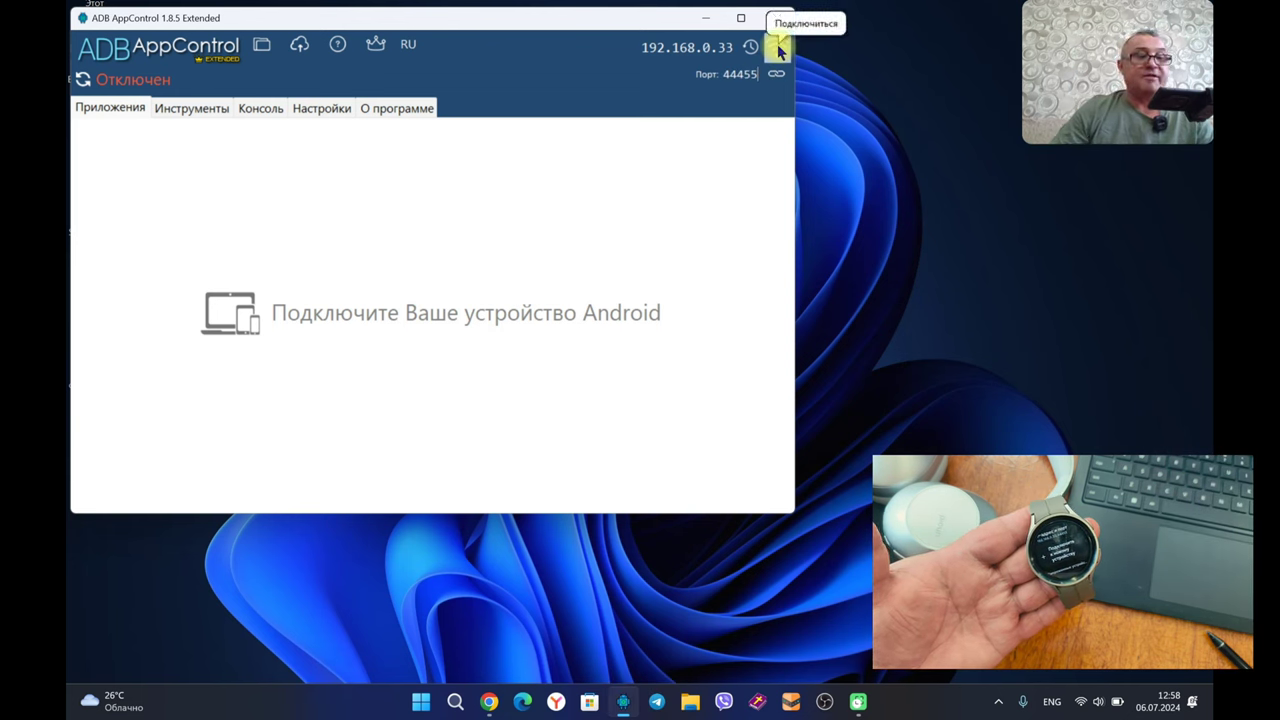
click(778, 48)
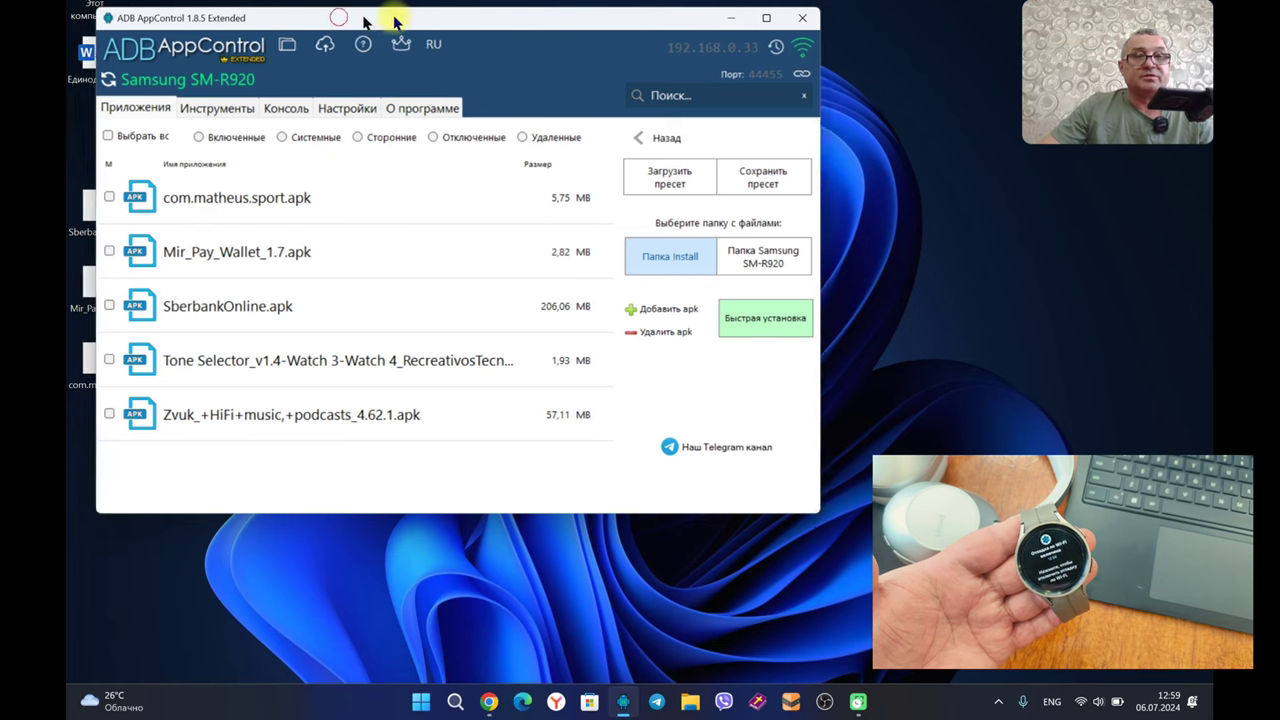
View the watch's system, third-party and disabled apps in turn.
drag(334, 15, 430, 16)
click(364, 142)
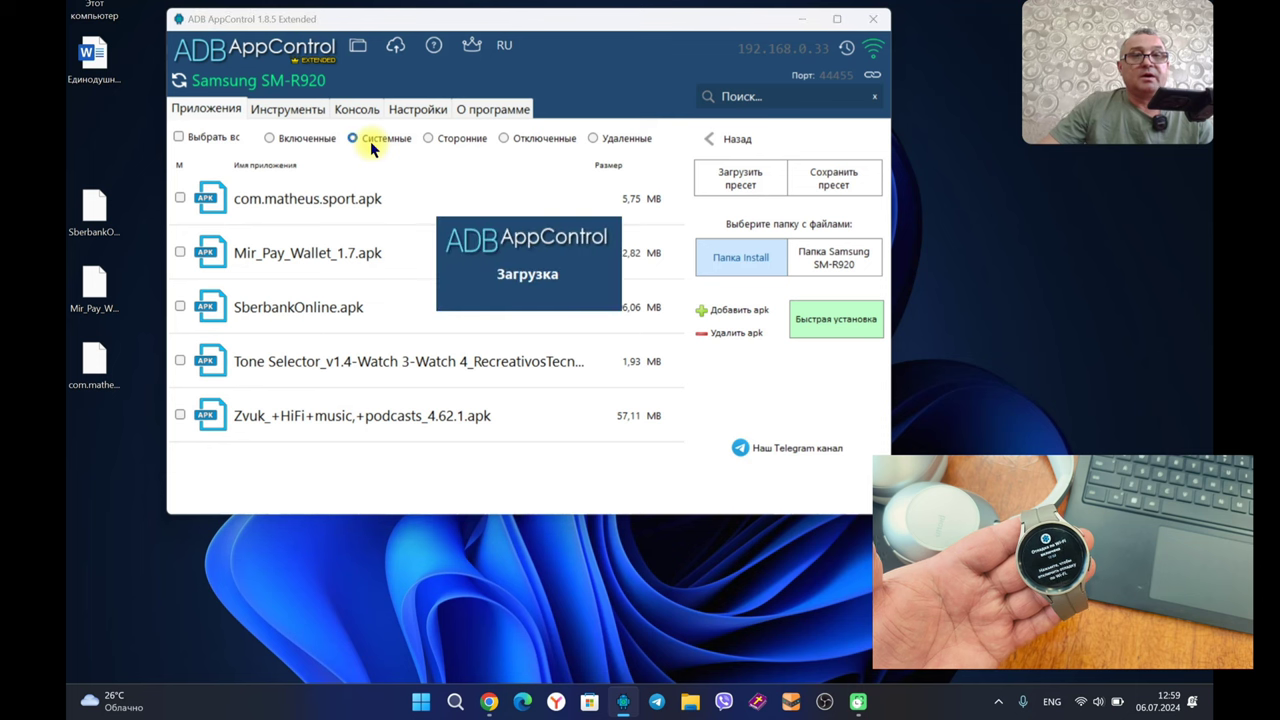
click(461, 143)
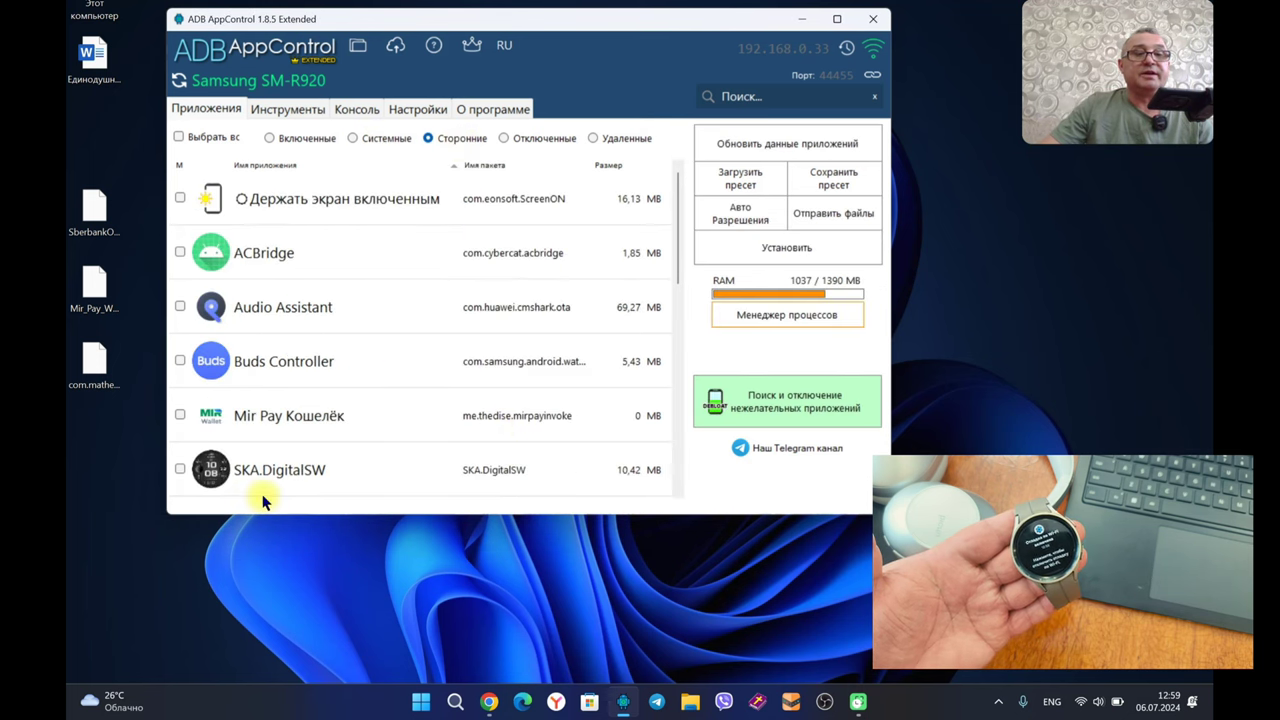
click(522, 143)
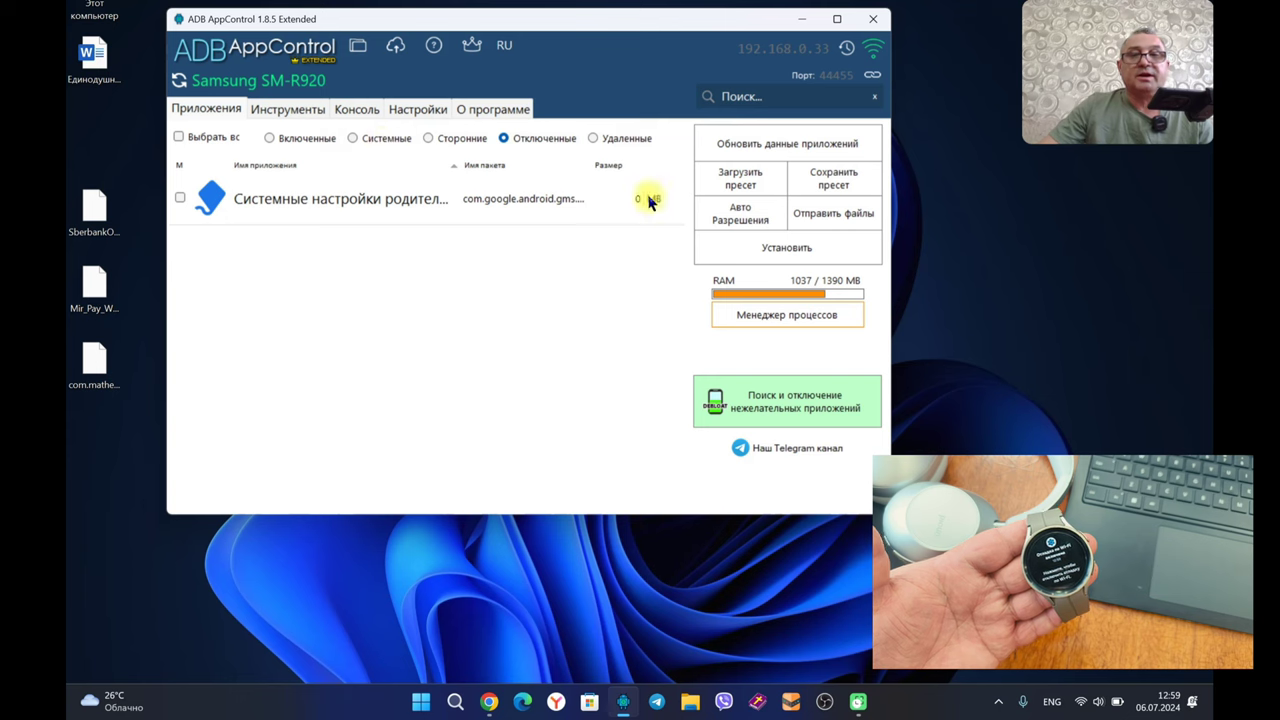
Open the APK installation list and select all the files in the Install folder.
click(782, 248)
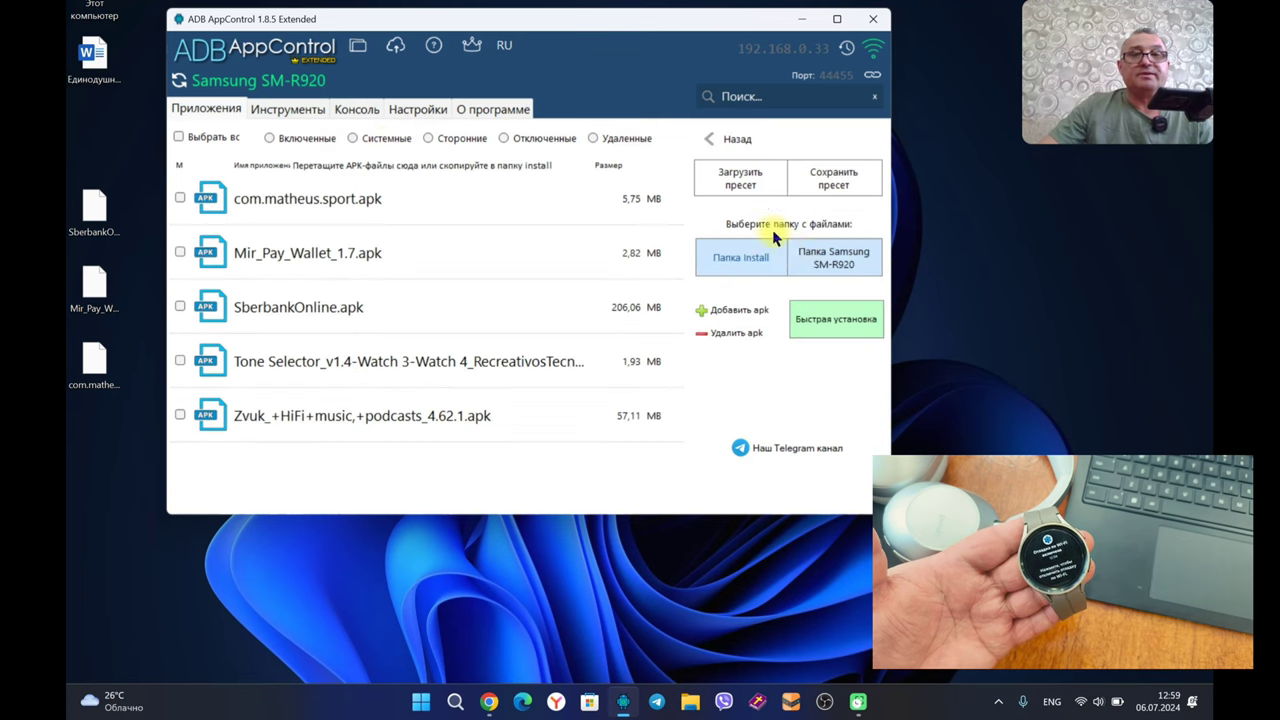
drag(650, 30, 583, 35)
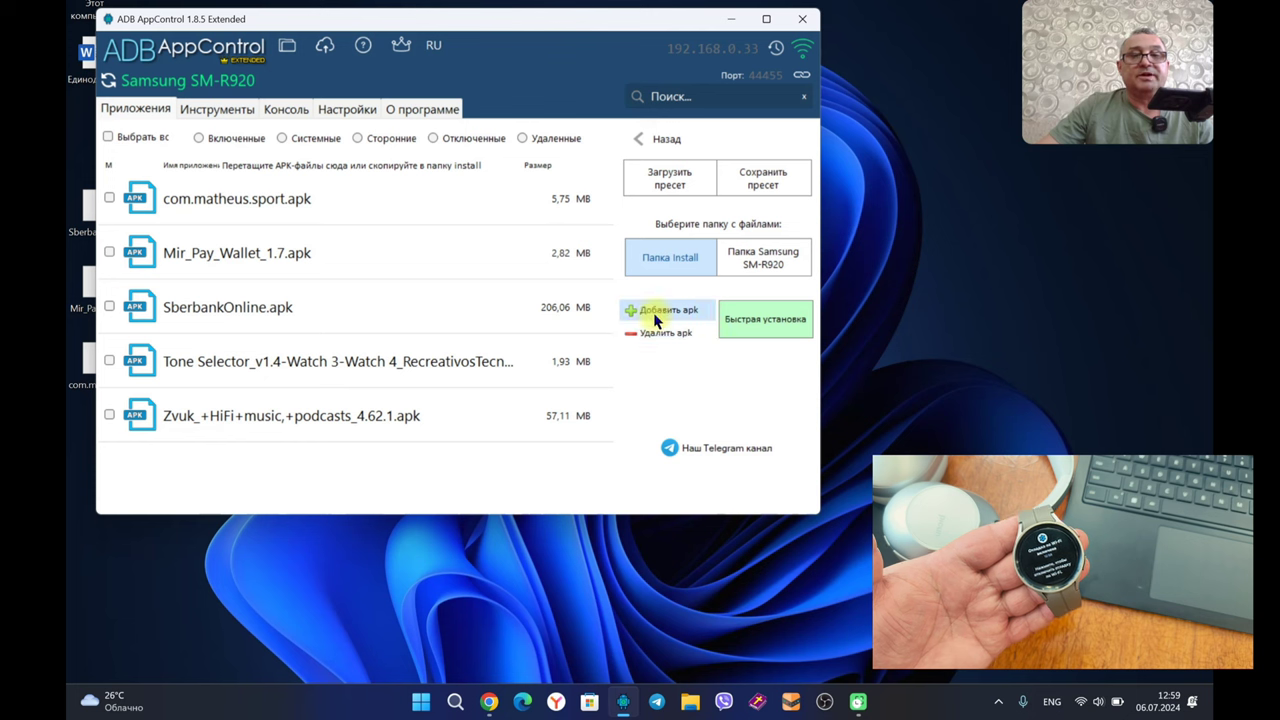
click(107, 138)
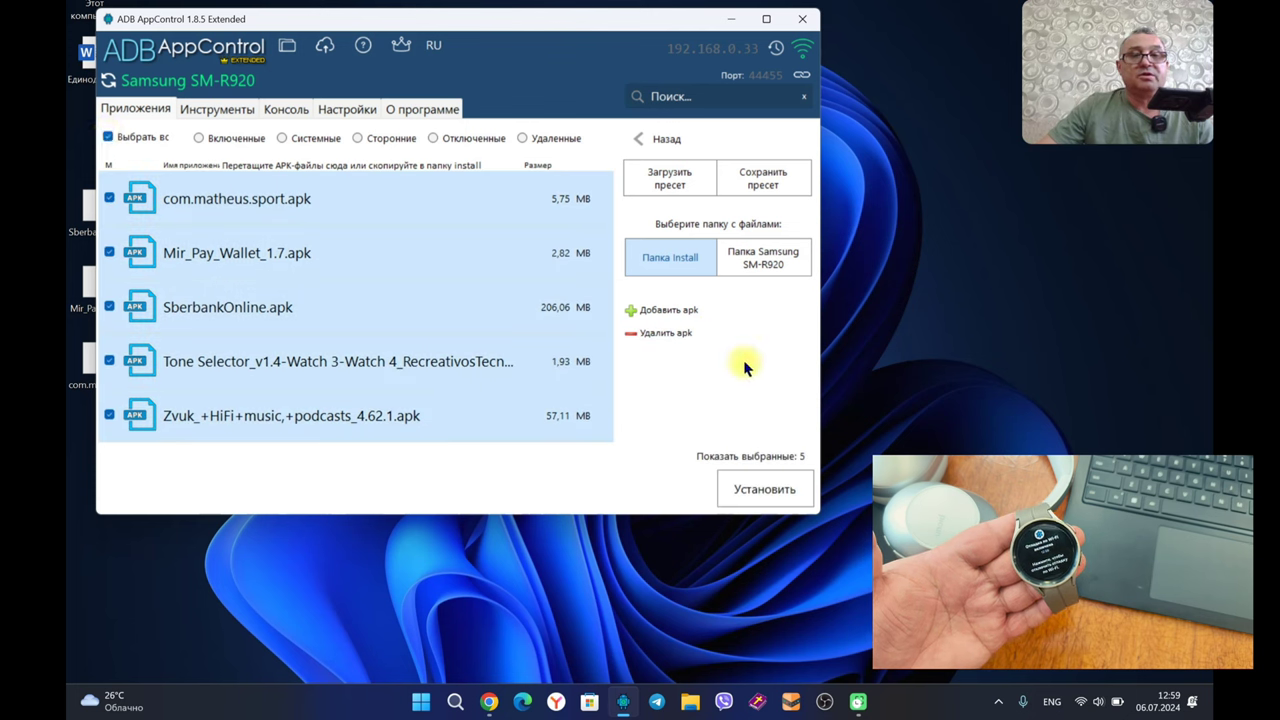
Delete the selected APK files from the Install folder list and add Mir_Pay_Wallet_1.7.apk from the desktop (Рабочий стол).
click(684, 337)
click(624, 374)
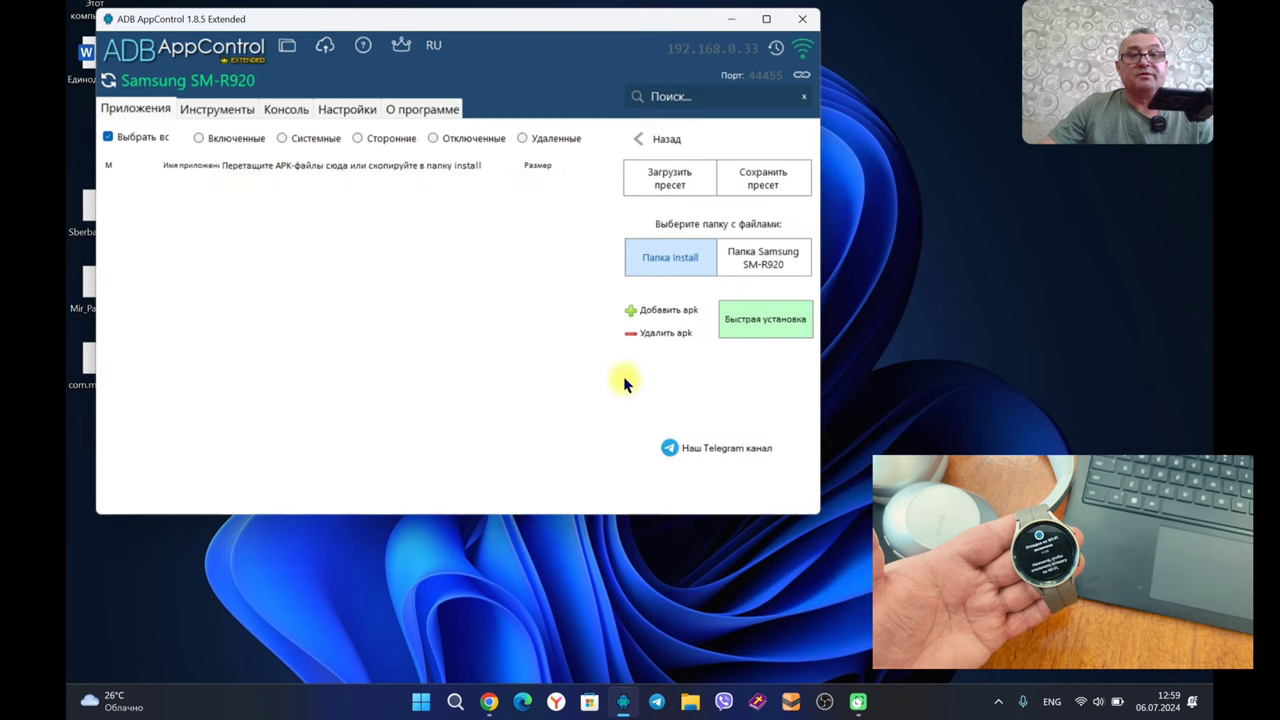
click(648, 314)
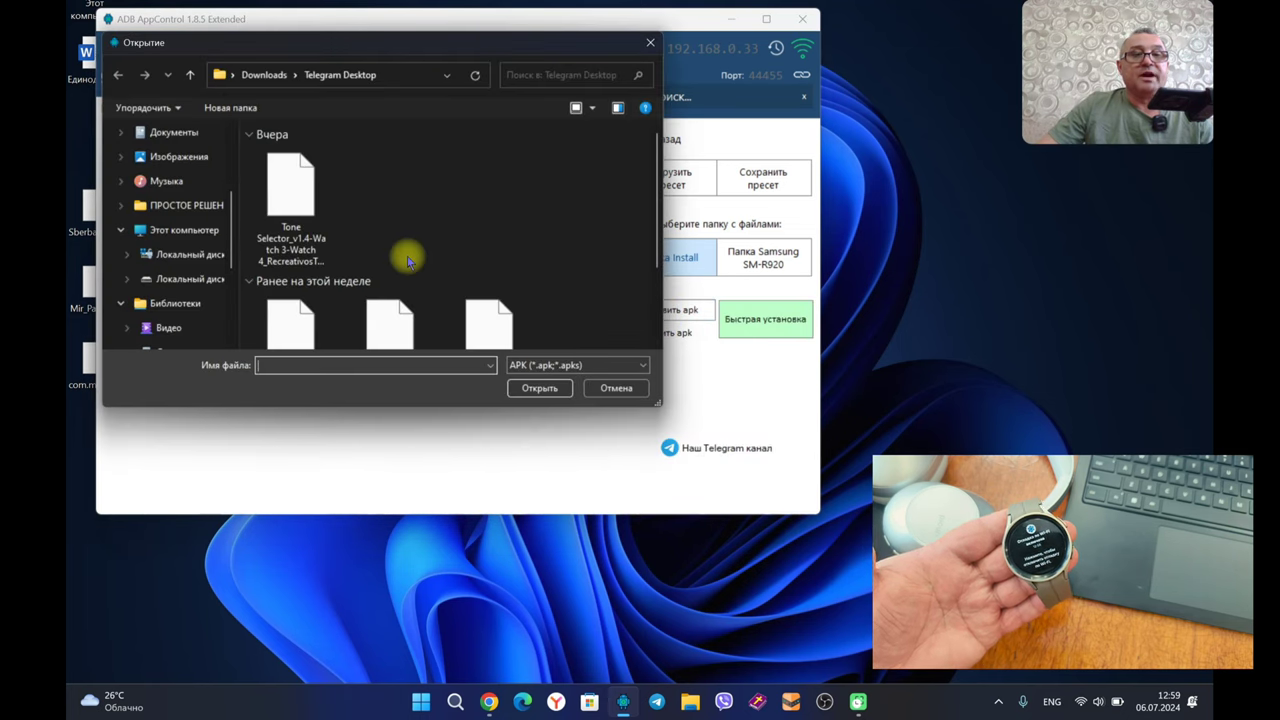
scroll(408, 258, down, 1)
scroll(192, 173, up, 2)
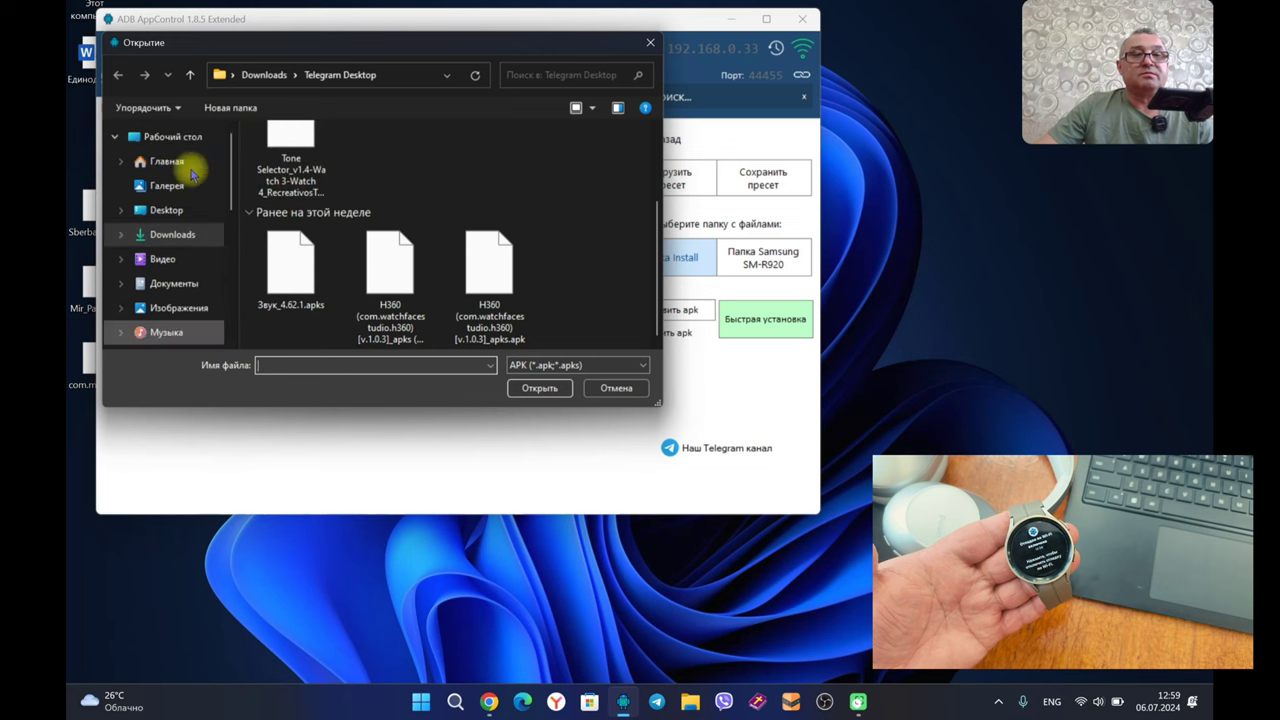
click(175, 136)
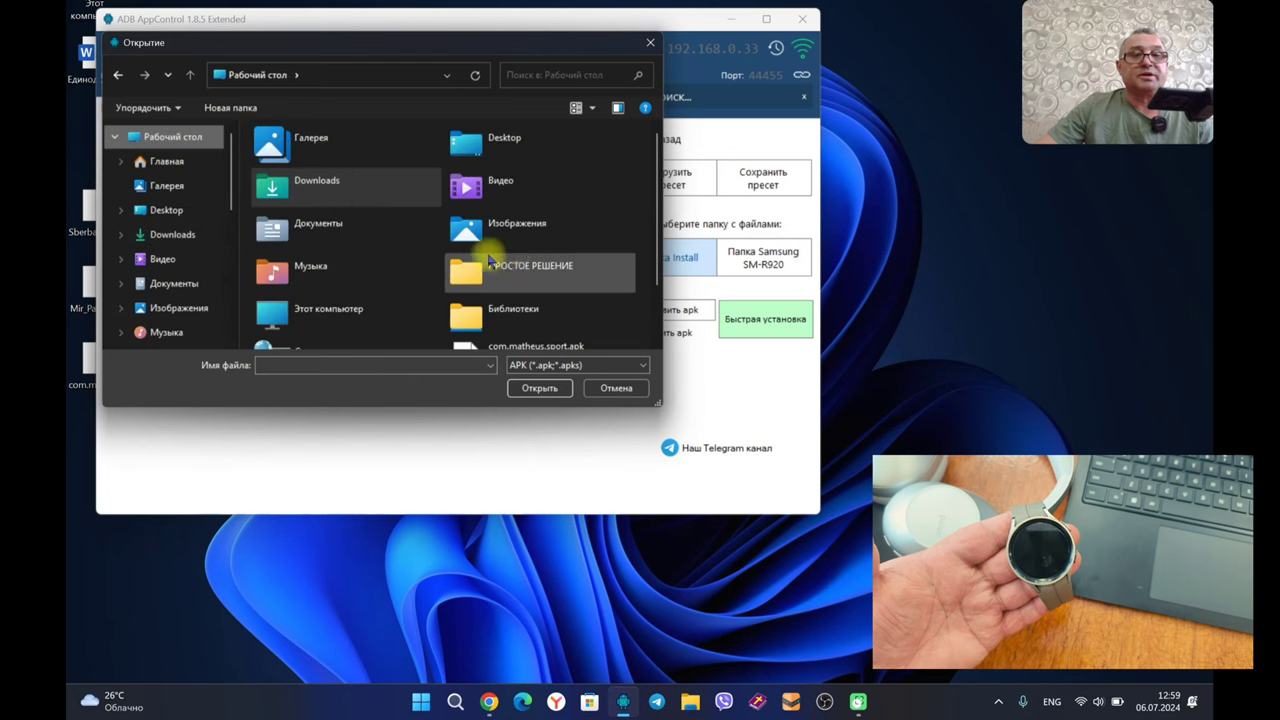
scroll(490, 260, down, 1)
click(368, 324)
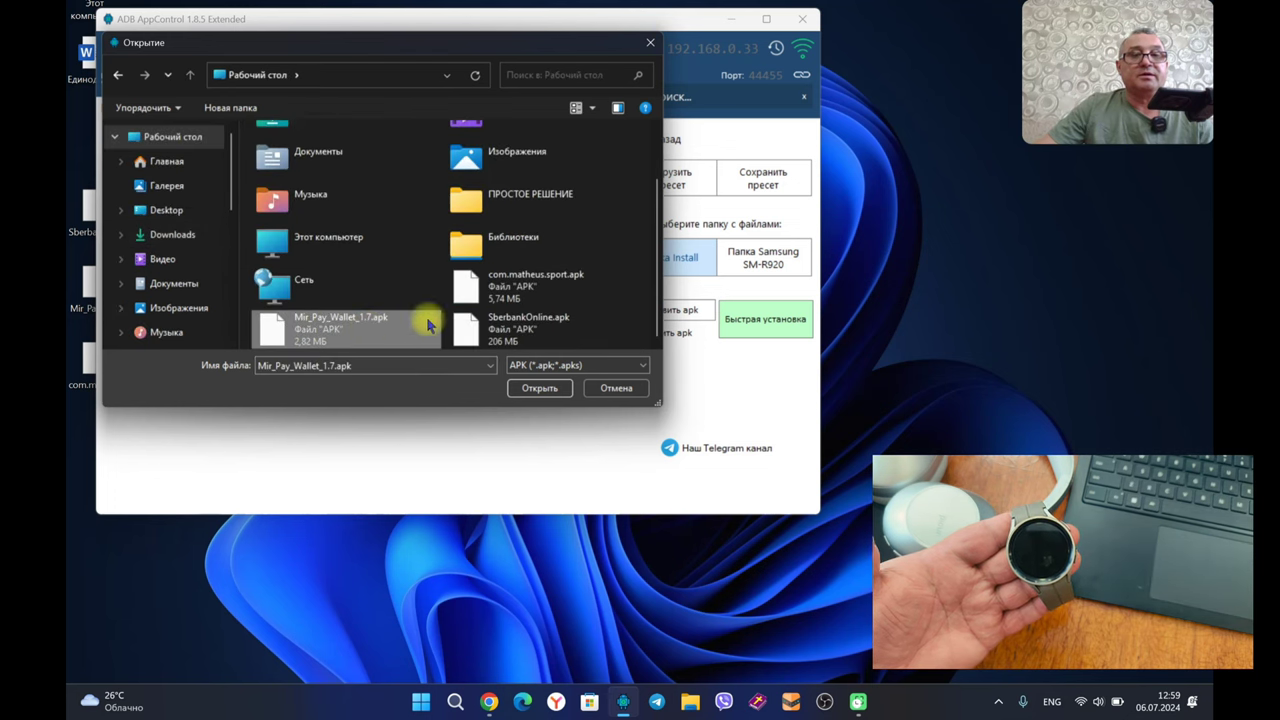
click(541, 387)
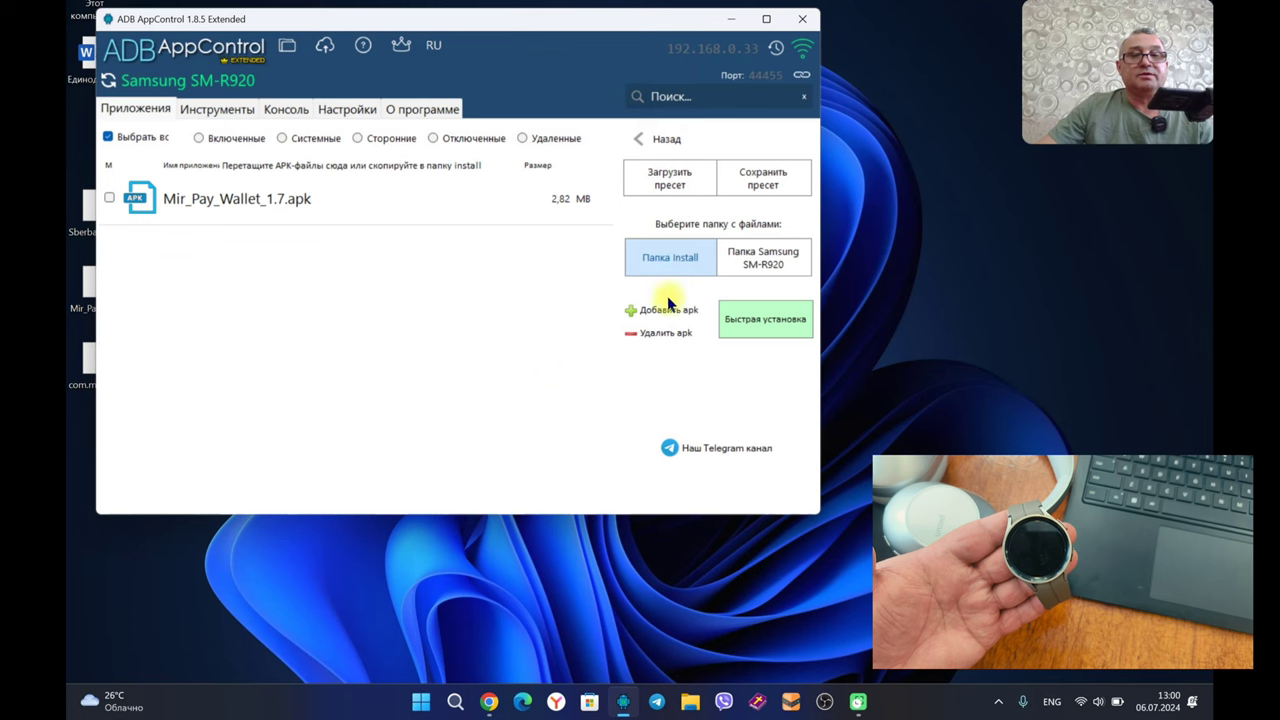
Add com.matheus.sport.apk and SberbankOnline.apk from the desktop to the Install folder list, one at a time.
click(660, 310)
scroll(410, 320, down, 1)
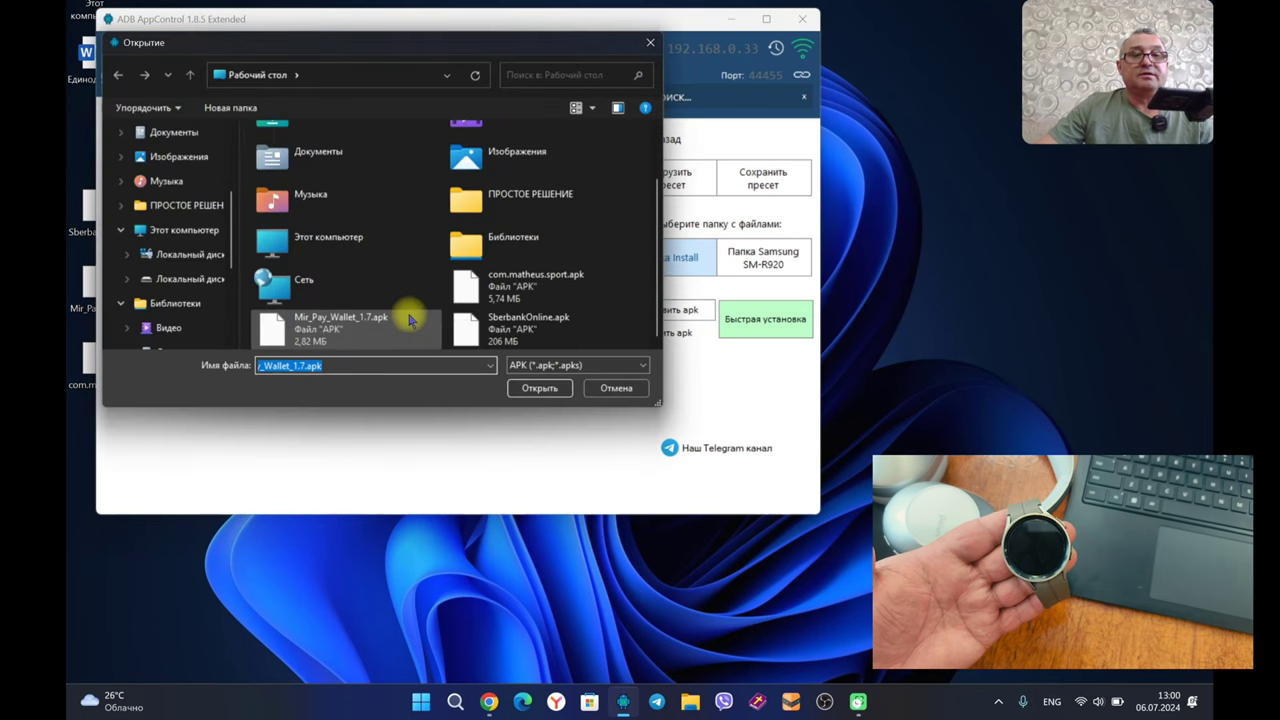
click(503, 288)
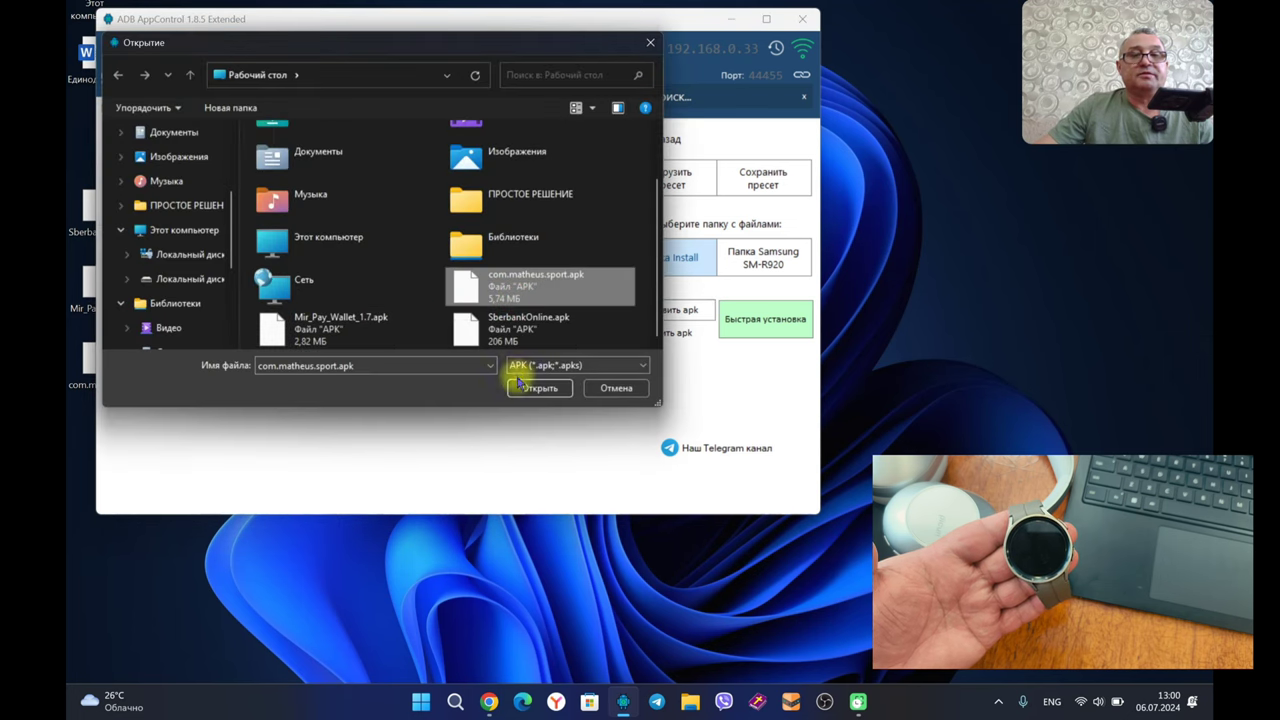
click(525, 388)
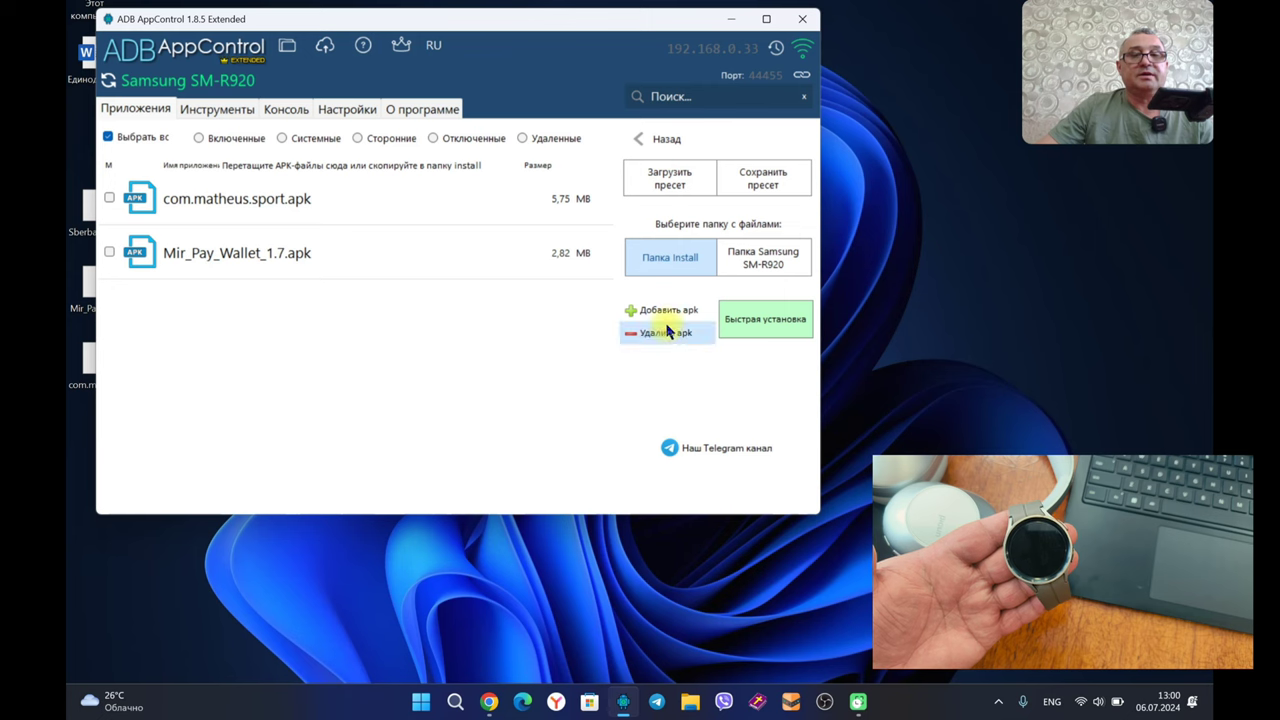
click(645, 310)
scroll(530, 312, down, 2)
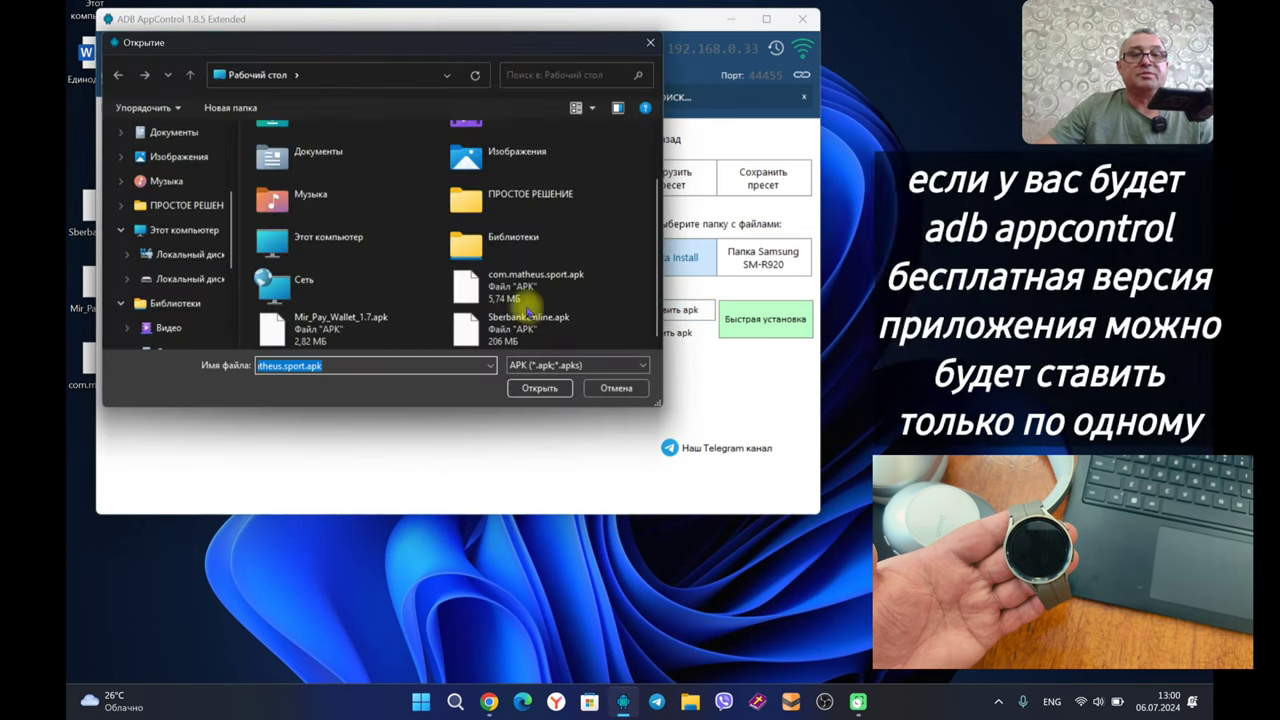
click(525, 328)
click(531, 389)
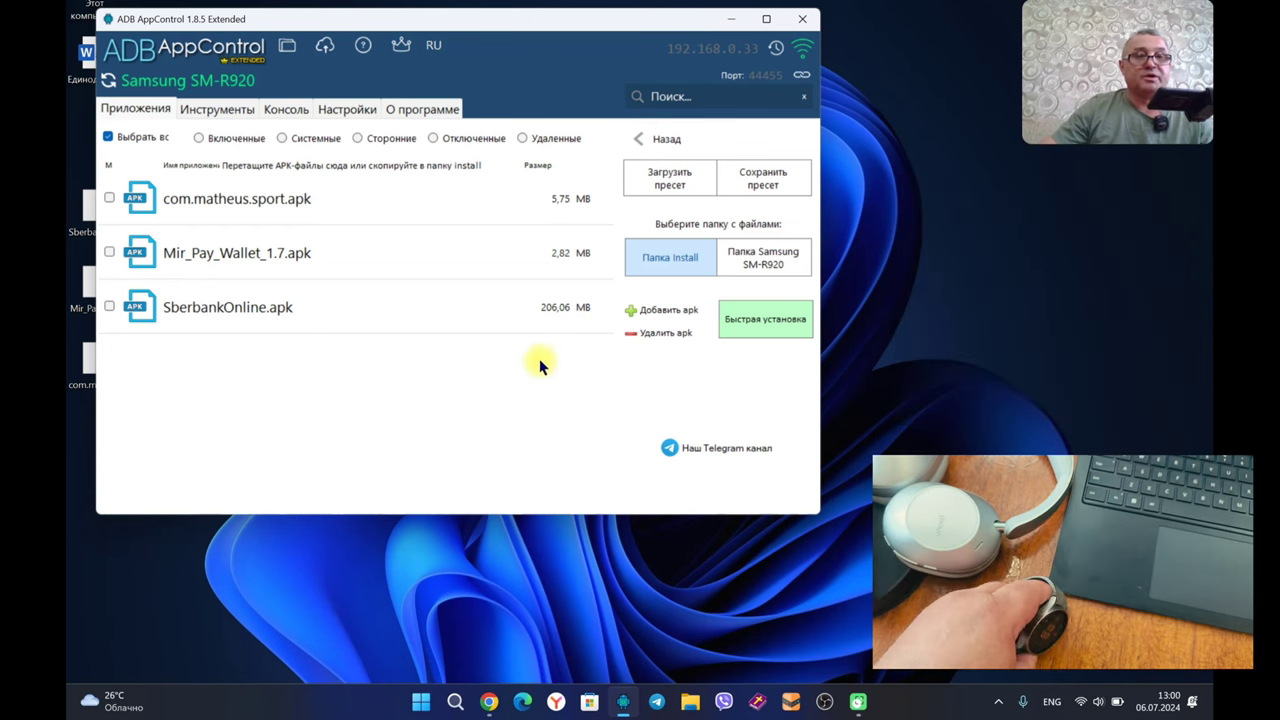
Select com.matheus.sport.apk, Mir_Pay_Wallet_1.7.apk and SberbankOnline.apk and install them on the watch.
click(109, 198)
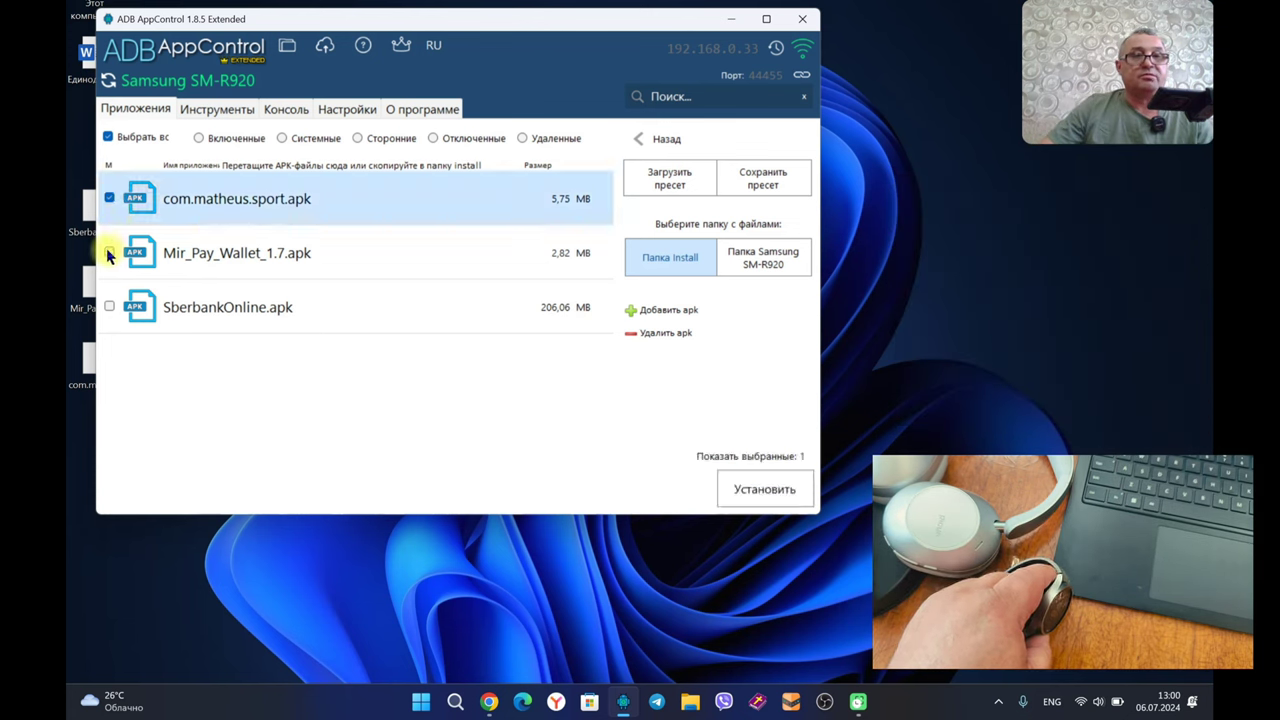
click(109, 252)
click(110, 307)
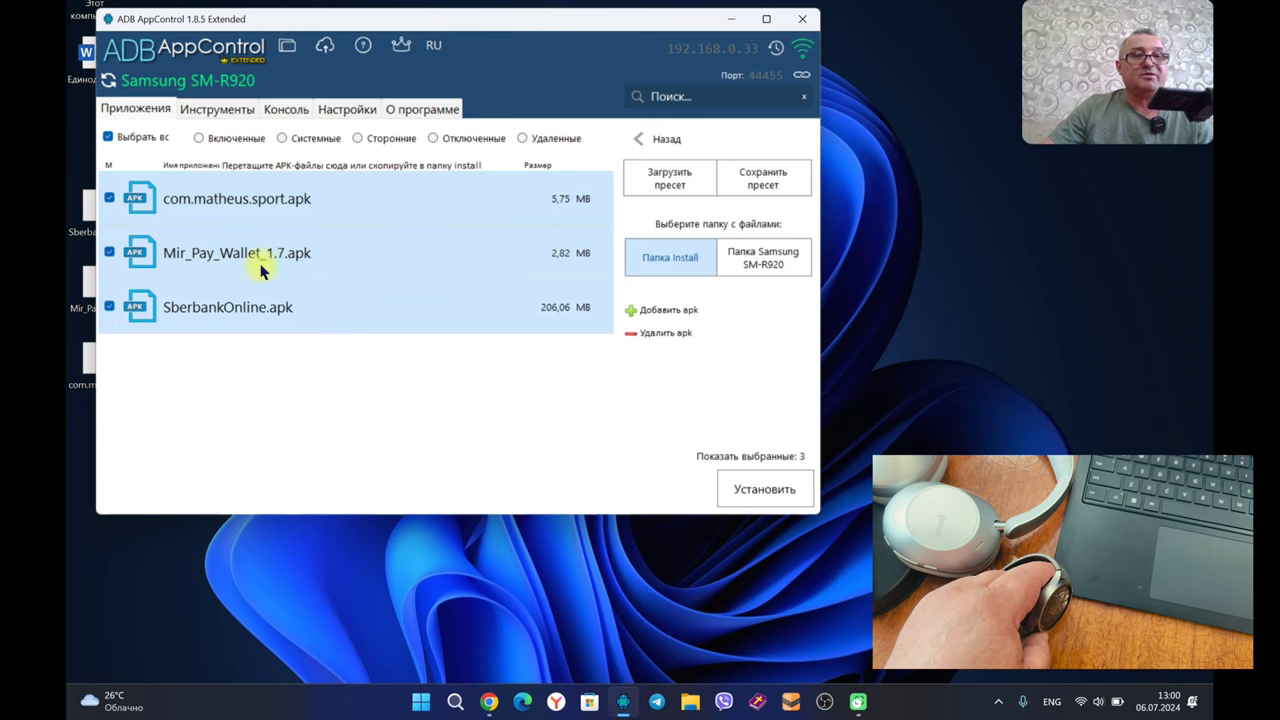
click(791, 490)
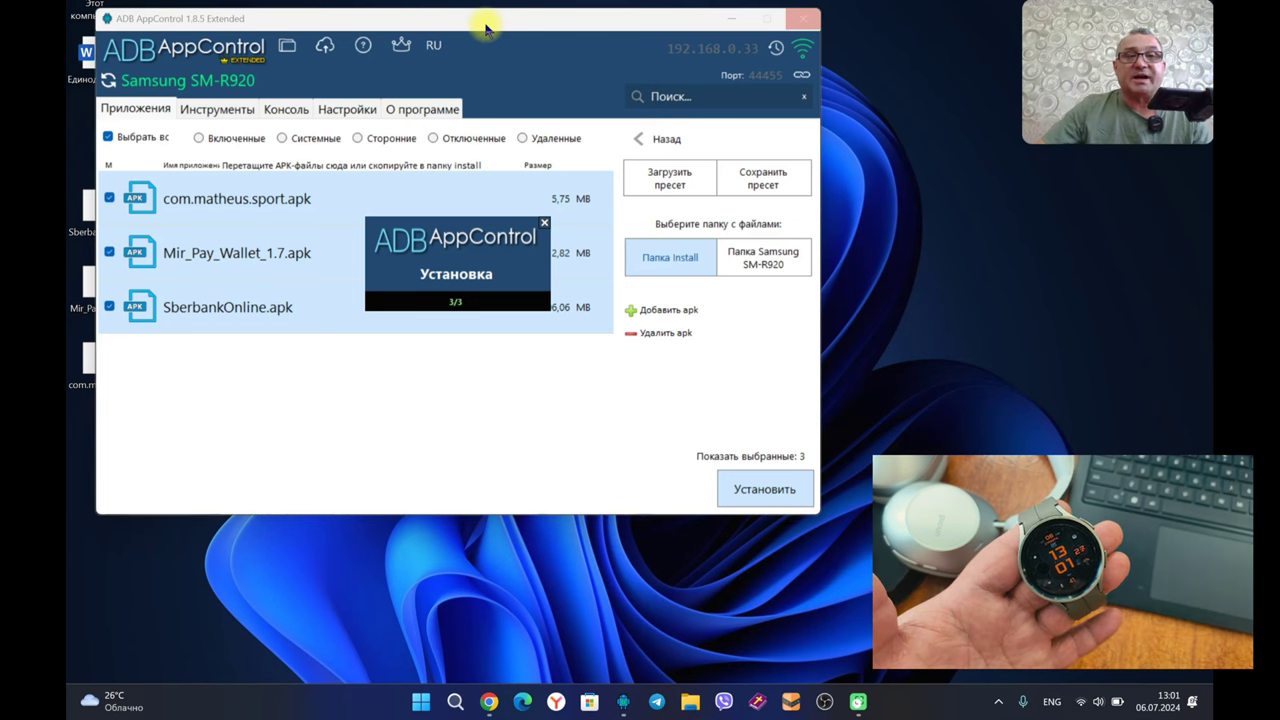
Look through Downloads and its Telegram Desktop subfolder in File Explorer, close the window and dismiss the installation report.
click(690, 703)
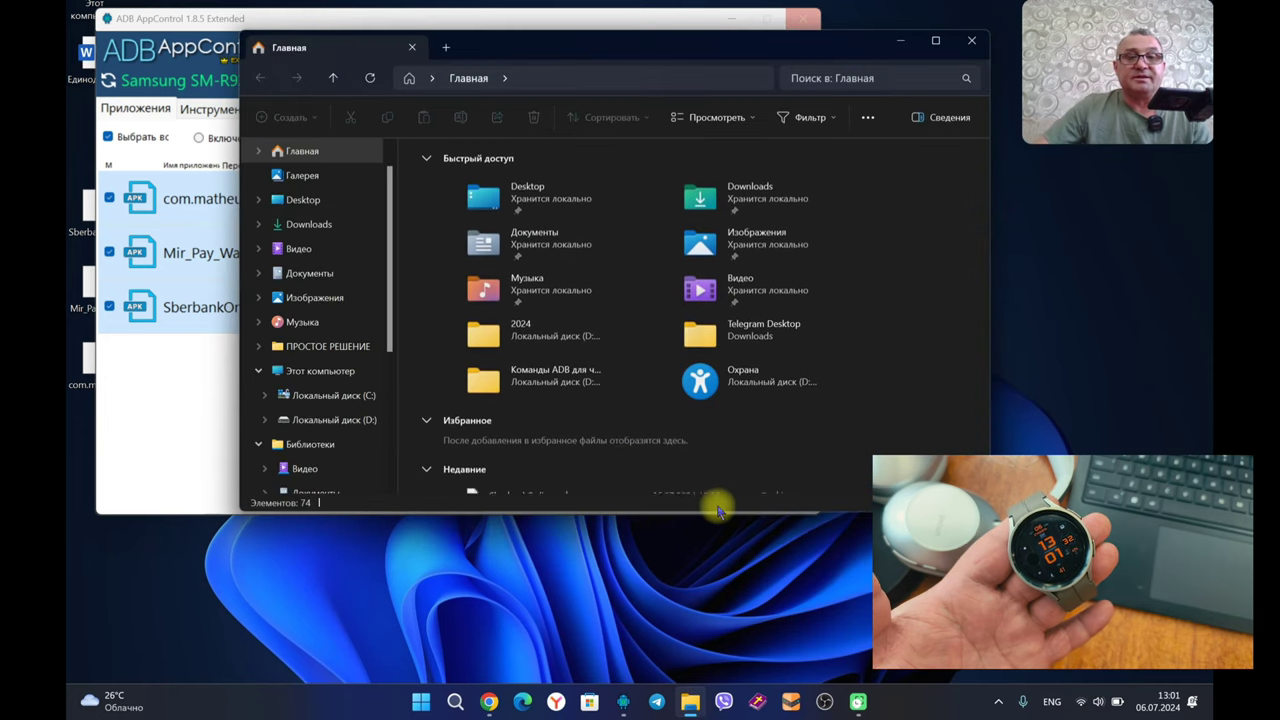
click(313, 224)
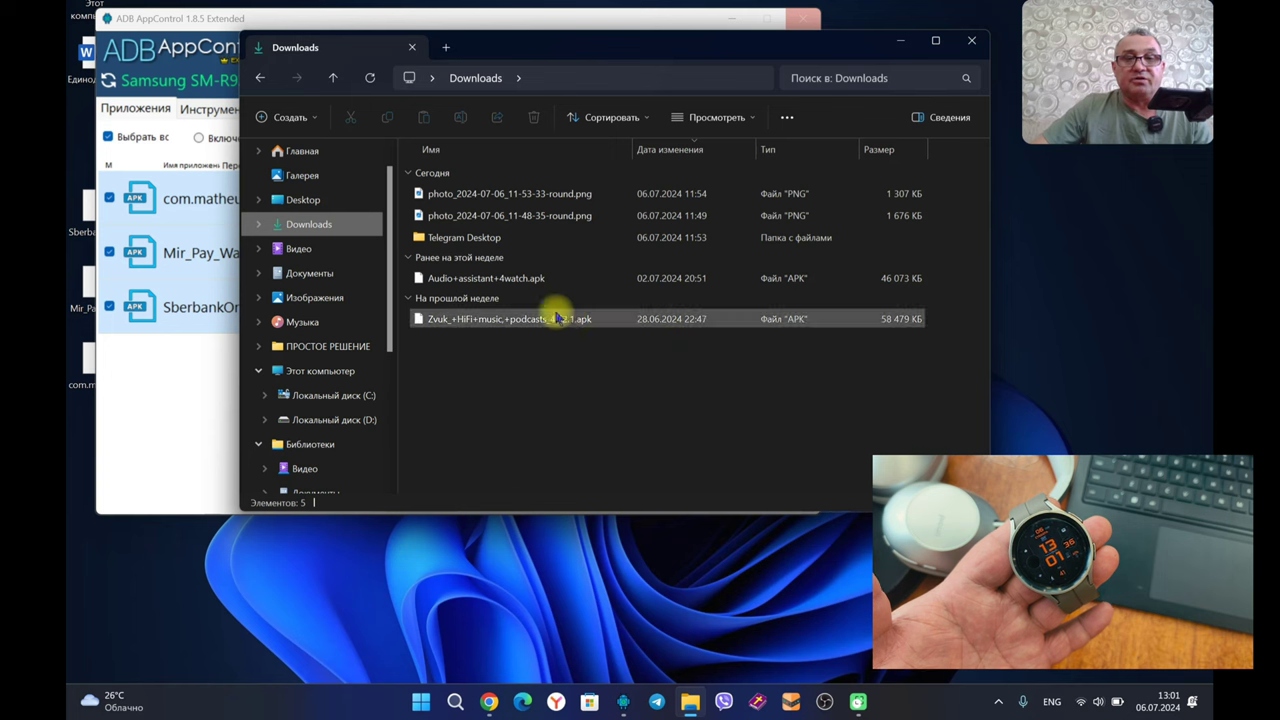
double_click(548, 237)
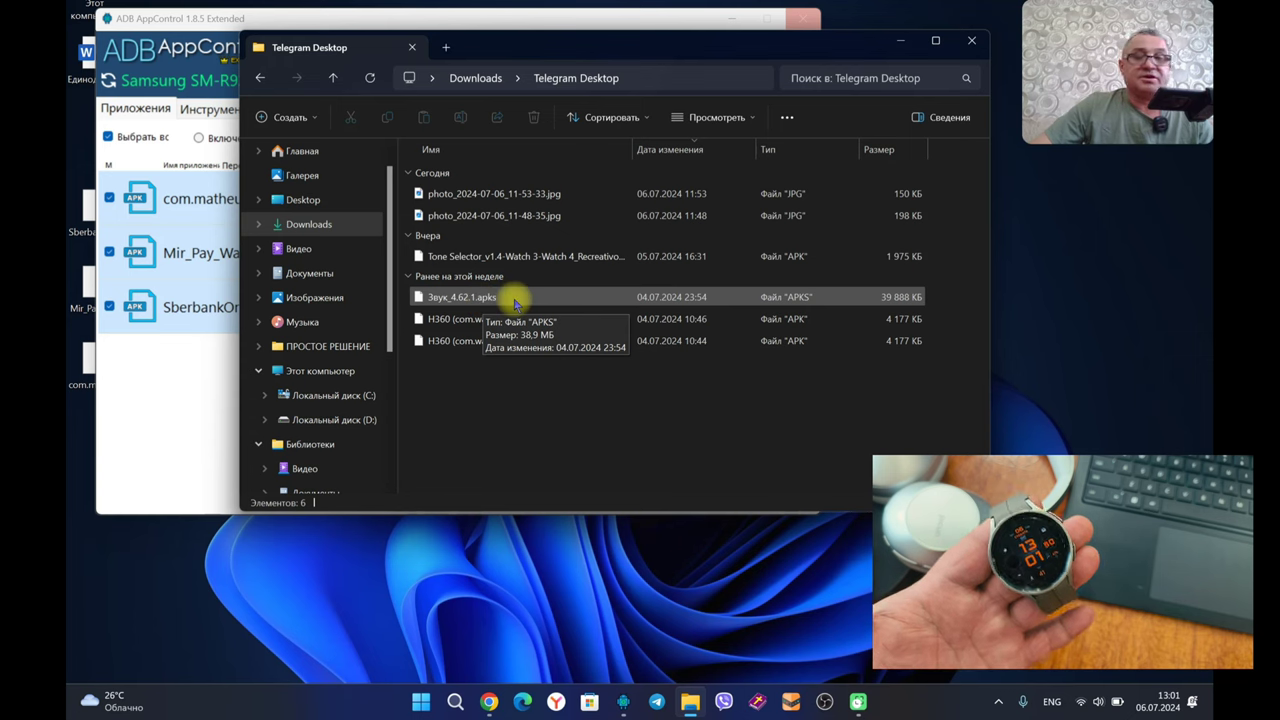
click(971, 41)
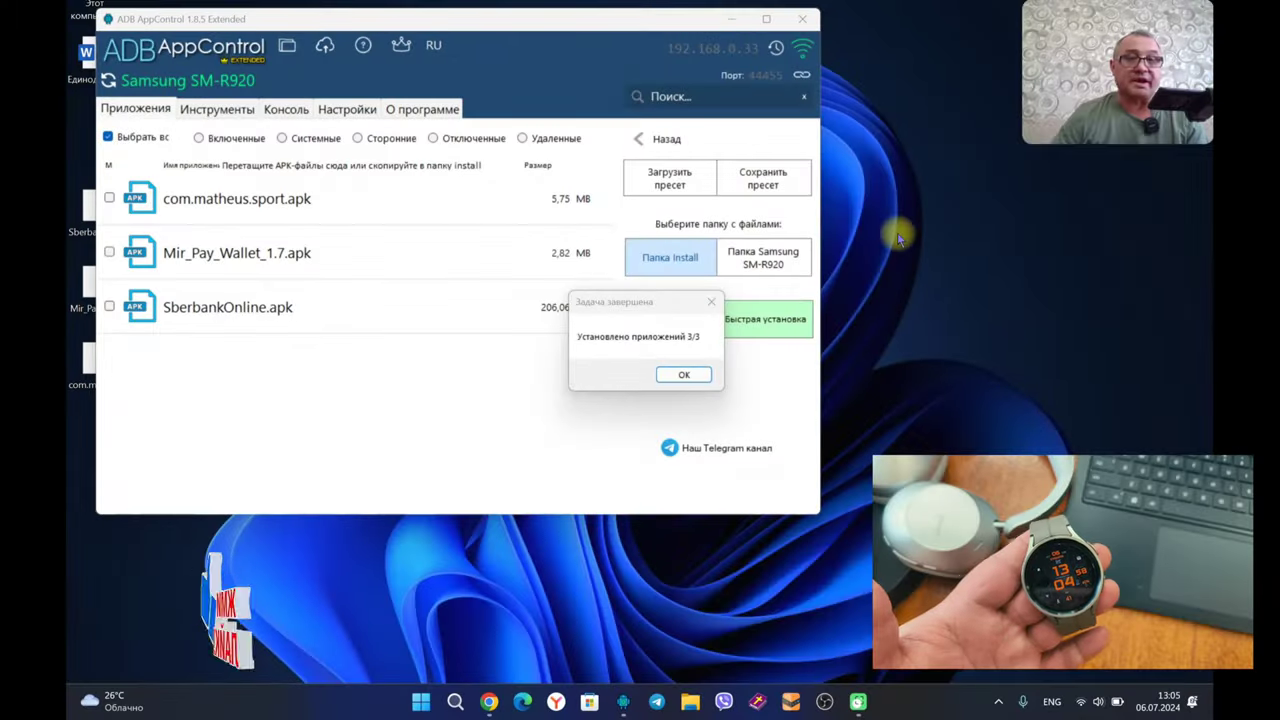
click(710, 377)
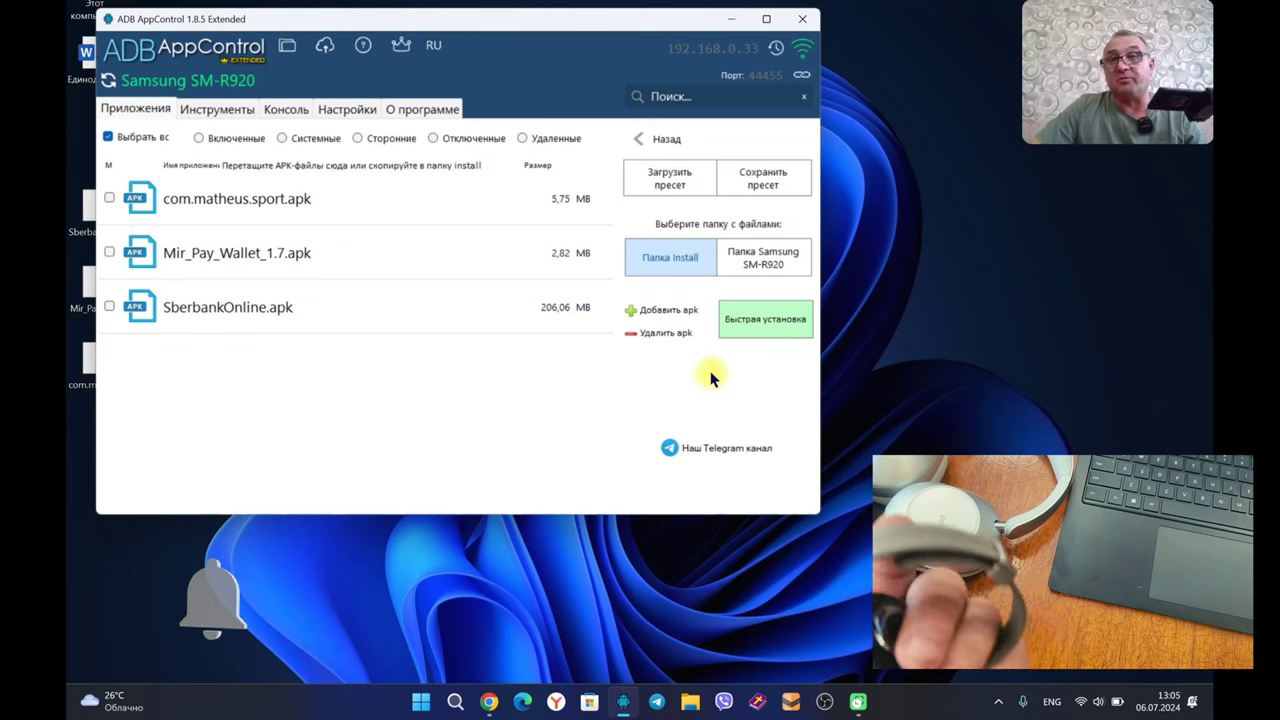